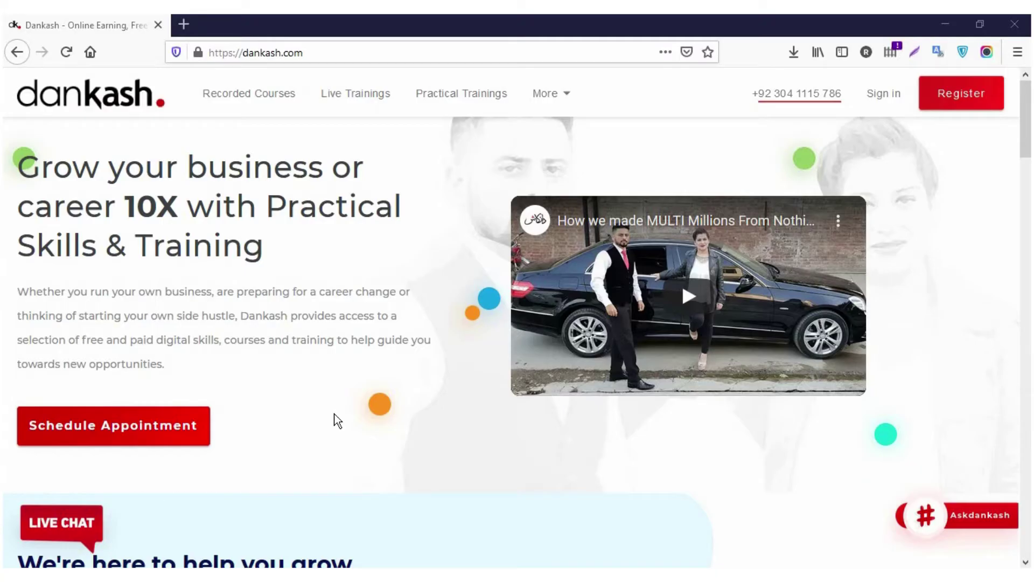
# Open the WordPress admin dashboard at localhost/dankash-training/wp-admin/
pyautogui.click(219, 51)
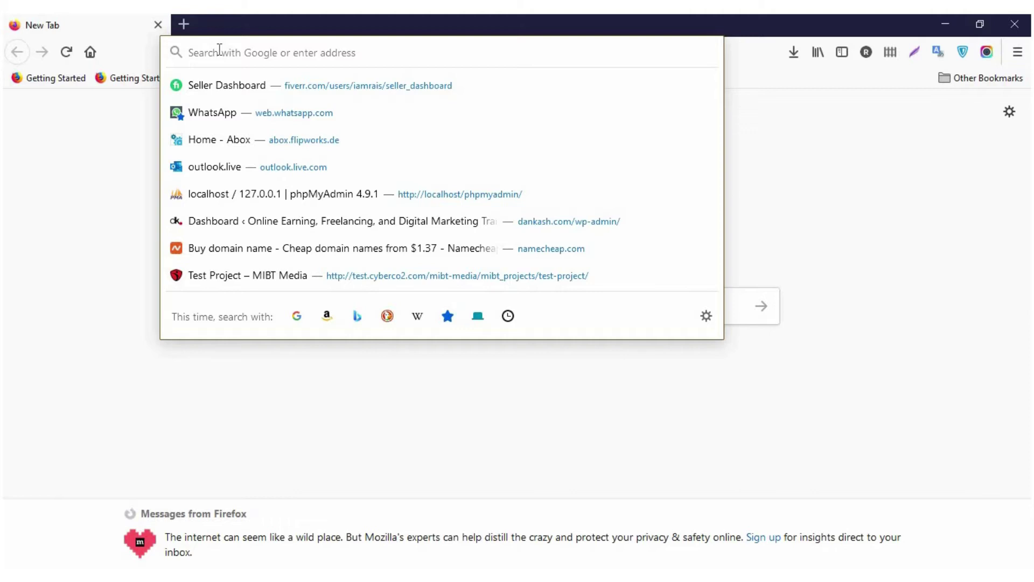
pyautogui.write('localhost/')
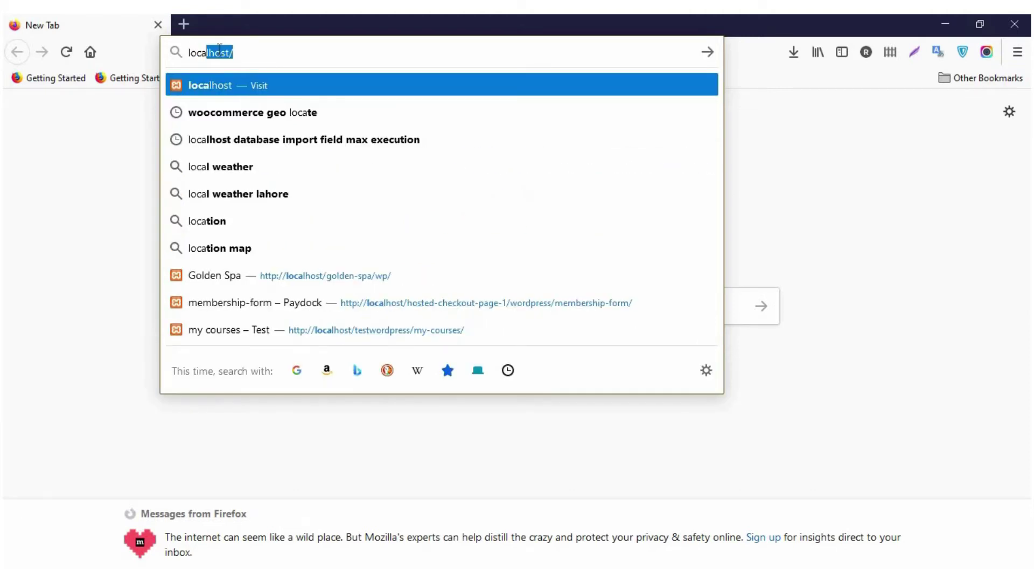
pyautogui.press('Right')
pyautogui.write('dankas')
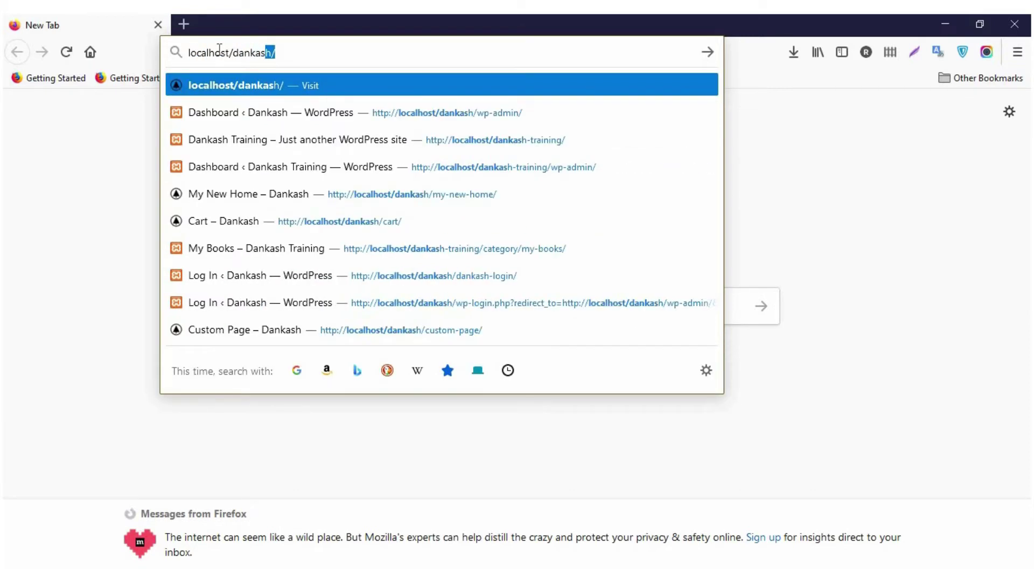
pyautogui.write('h-training')
pyautogui.press('Right')
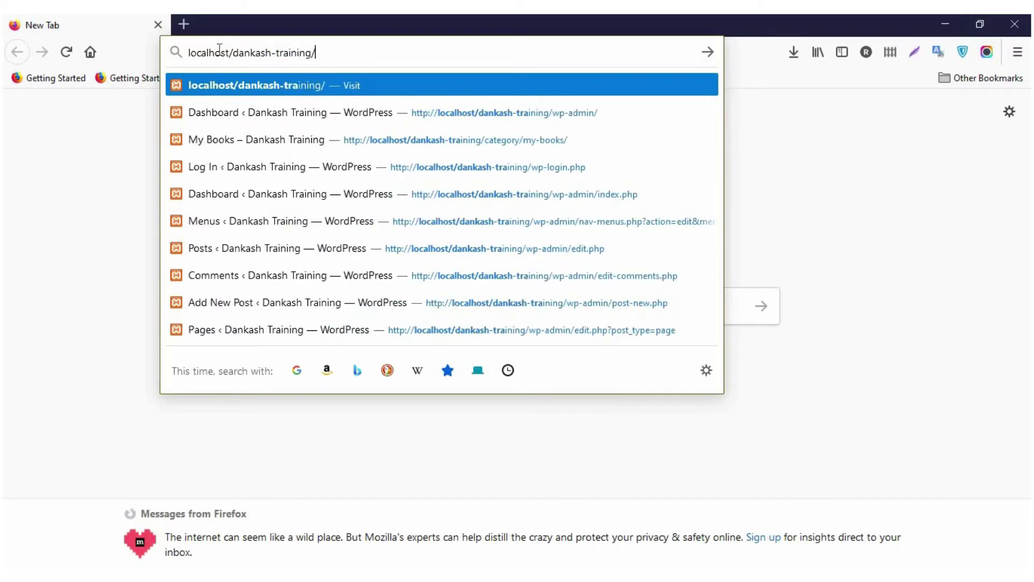
pyautogui.write('wp-admin/')
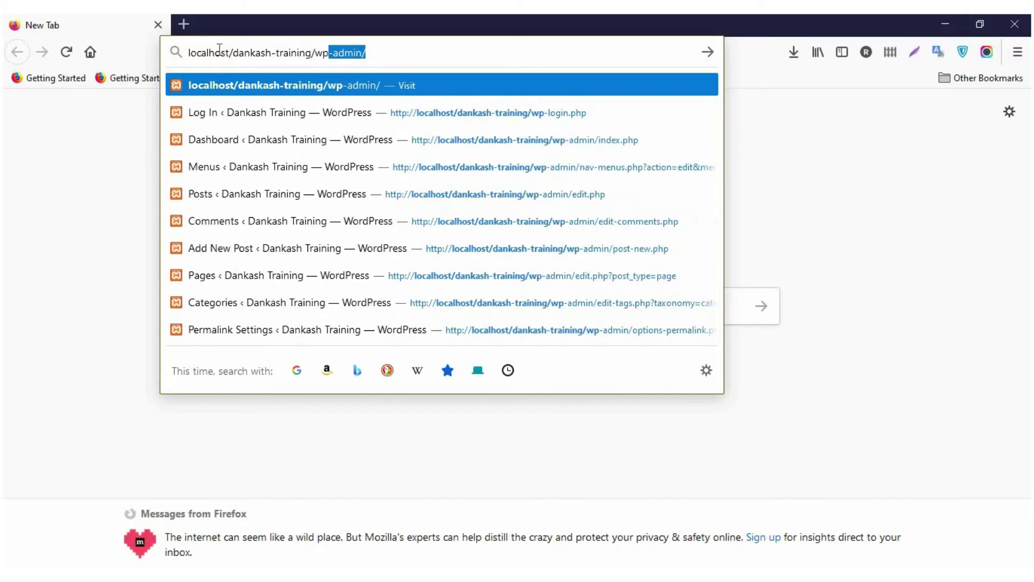
pyautogui.press('Return')
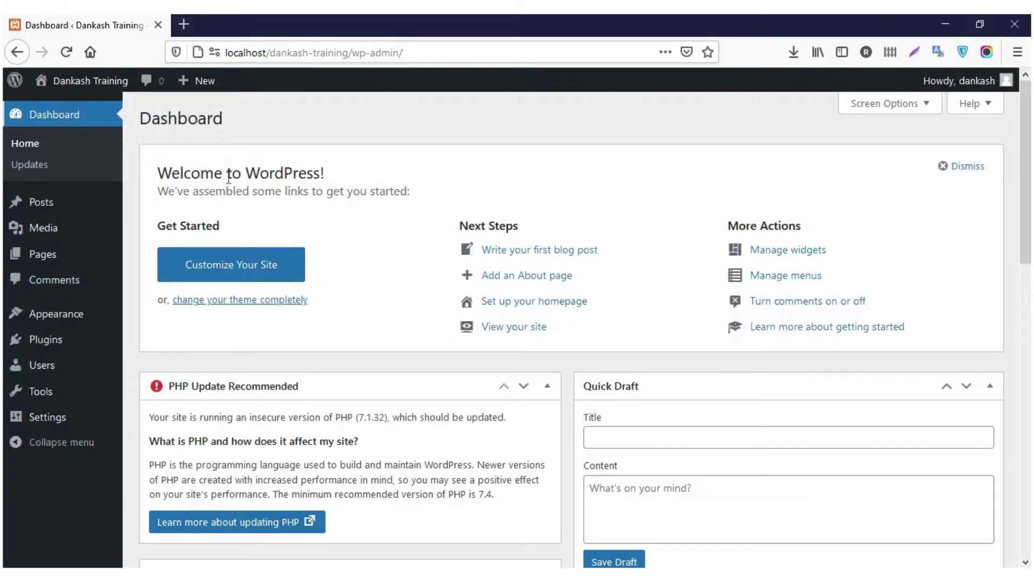
# Go to the site's theme management and open the catalogue for adding a new theme
pyautogui.moveTo(70, 317)
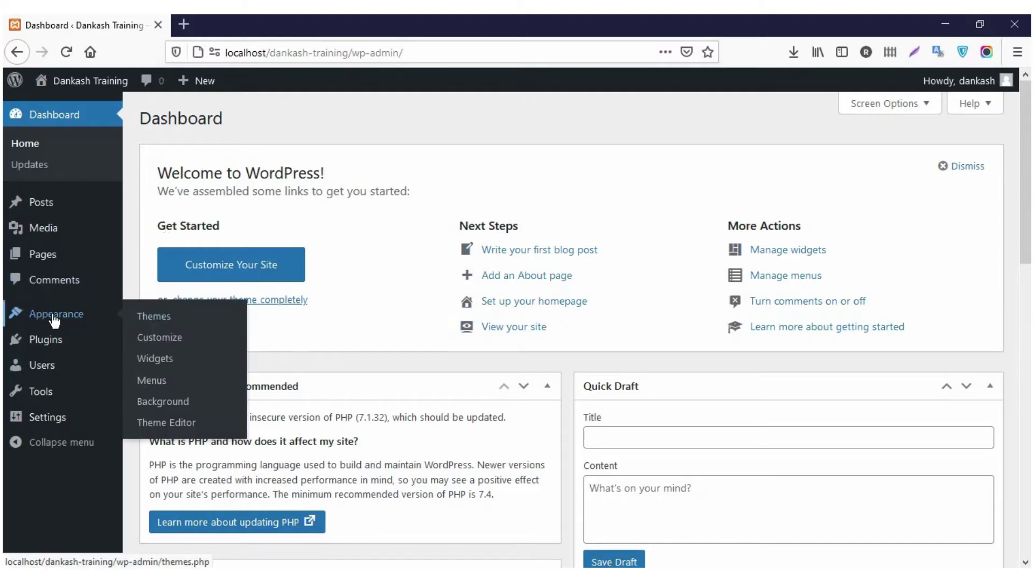
pyautogui.click(156, 319)
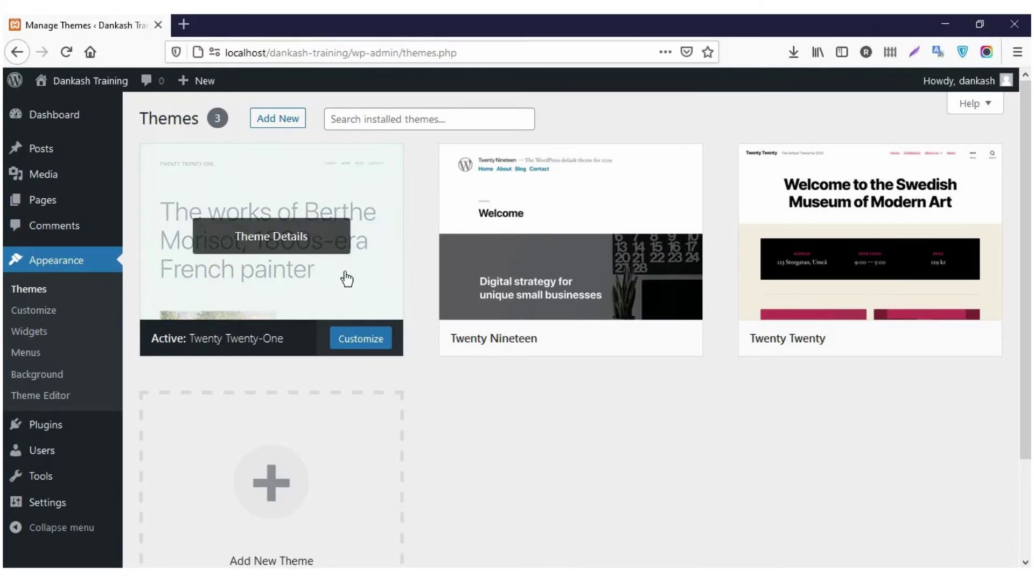
pyautogui.click(274, 121)
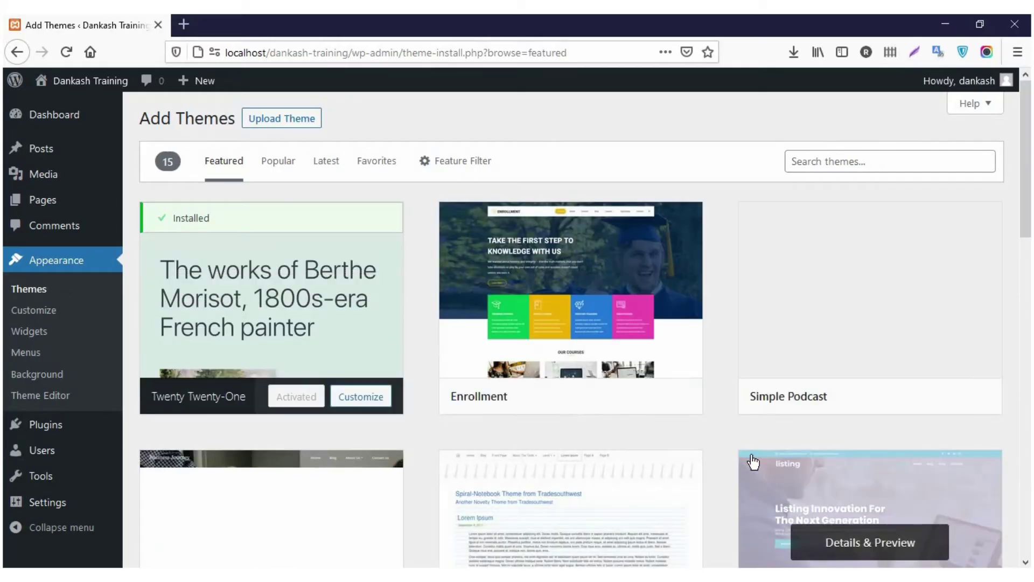
# Browse the featured themes in the catalogue to examine the available designs
pyautogui.scroll(-5, 753, 462)
pyautogui.scroll(-5, 752, 454)
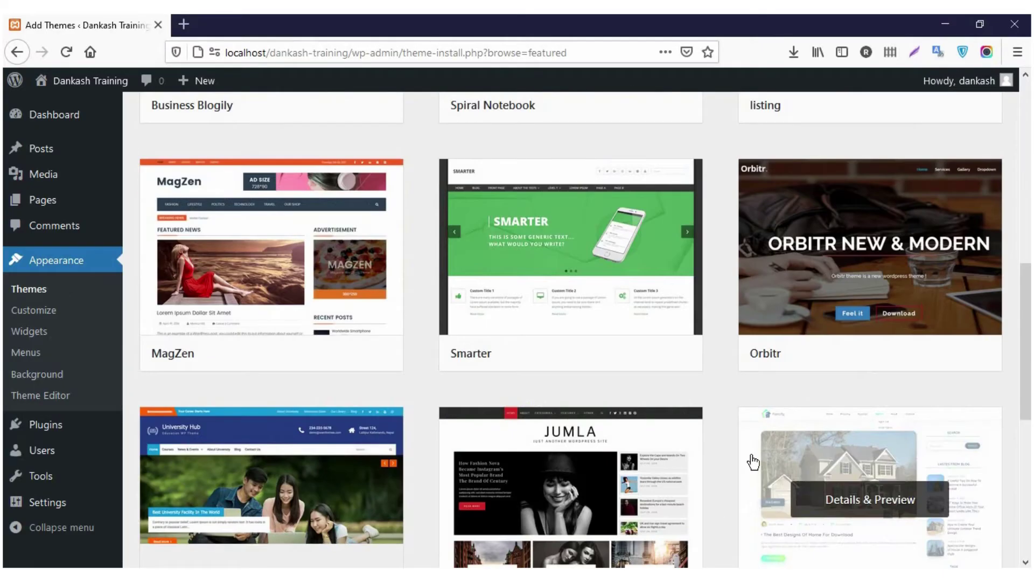
pyautogui.scroll(10, 751, 455)
pyautogui.scroll(-7, 640, 450)
pyautogui.scroll(-6, 623, 456)
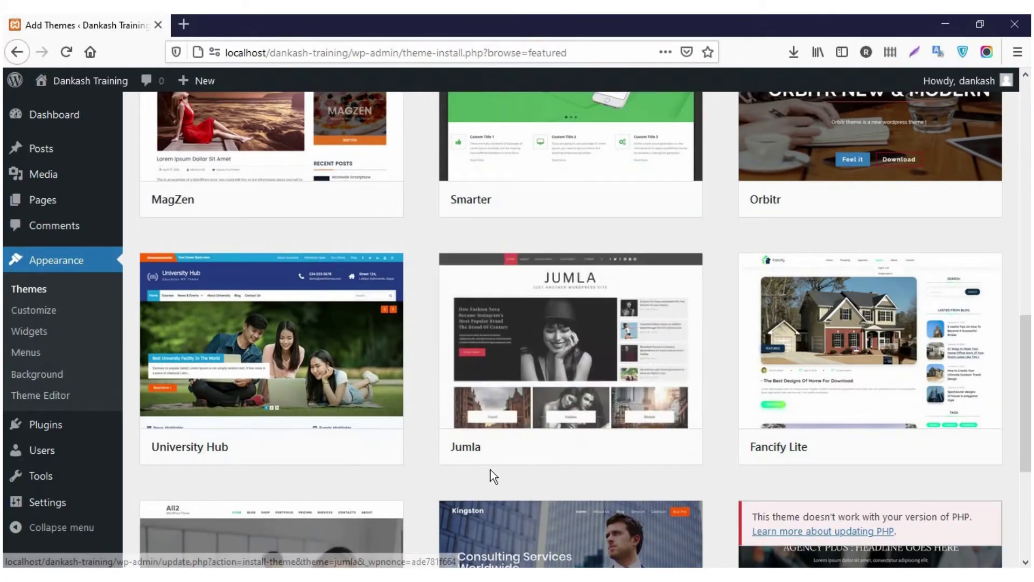
pyautogui.scroll(-5, 491, 474)
pyautogui.scroll(15, 490, 469)
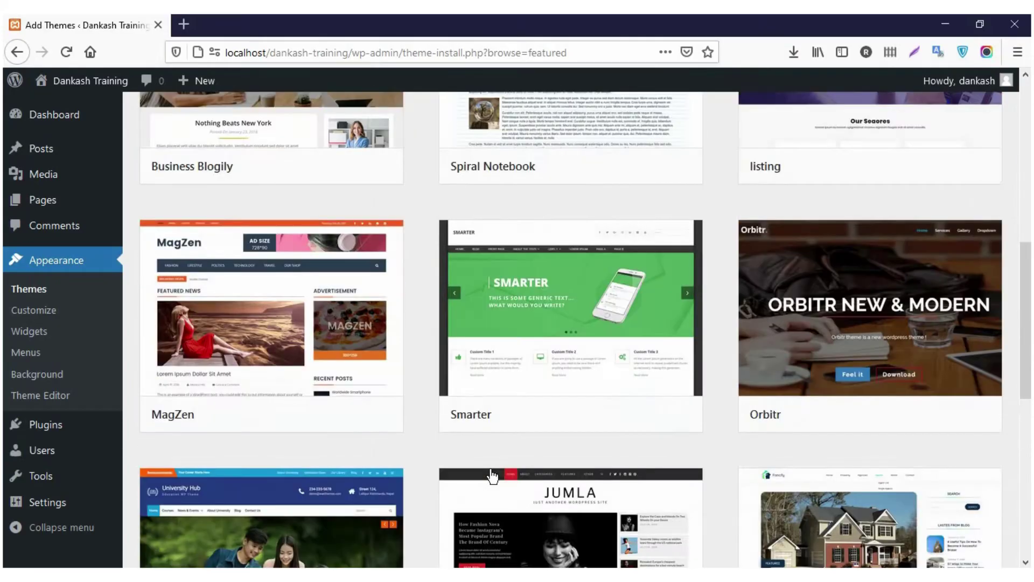
pyautogui.click(857, 162)
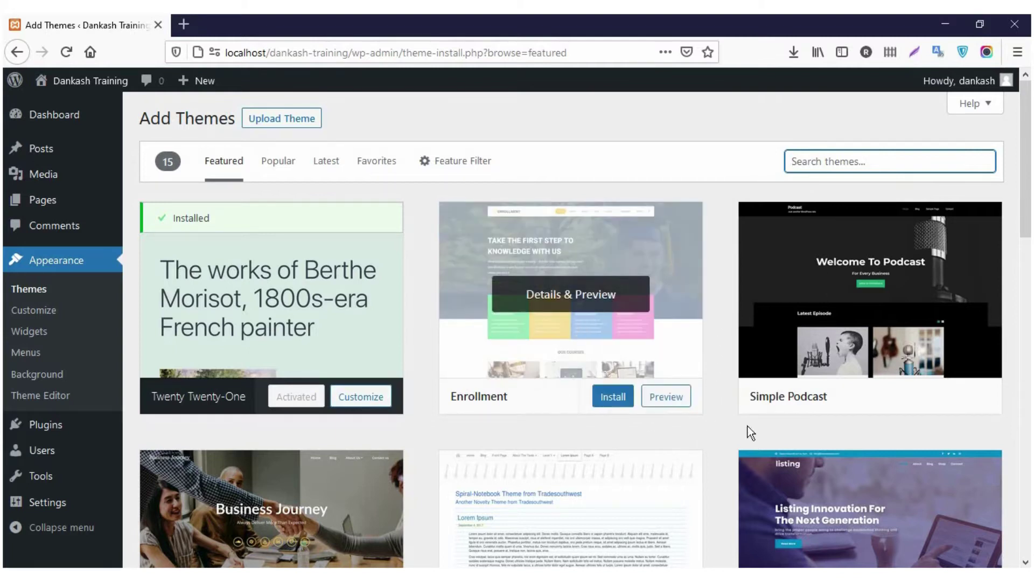
pyautogui.scroll(-3, 589, 356)
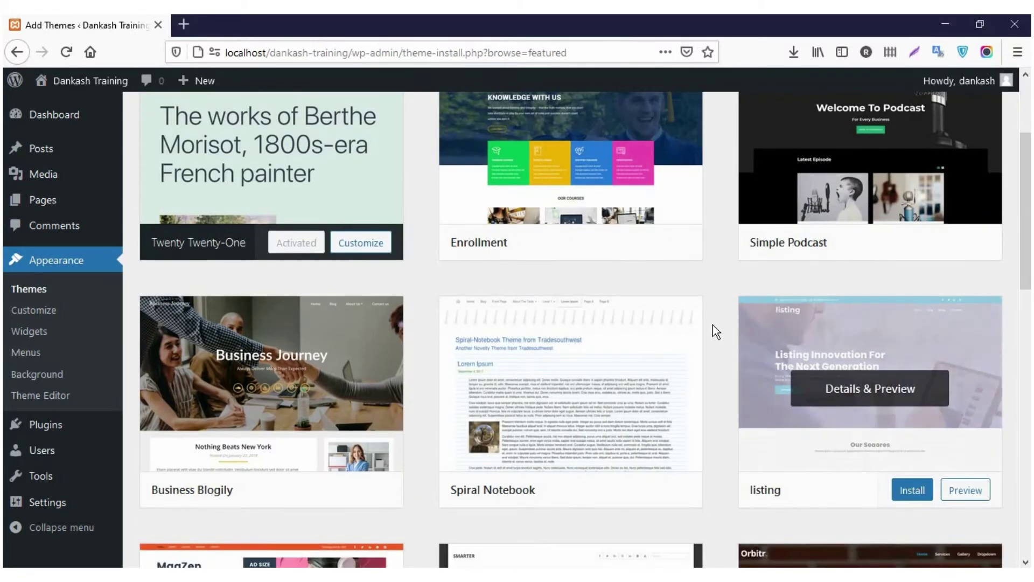
pyautogui.scroll(3, 712, 325)
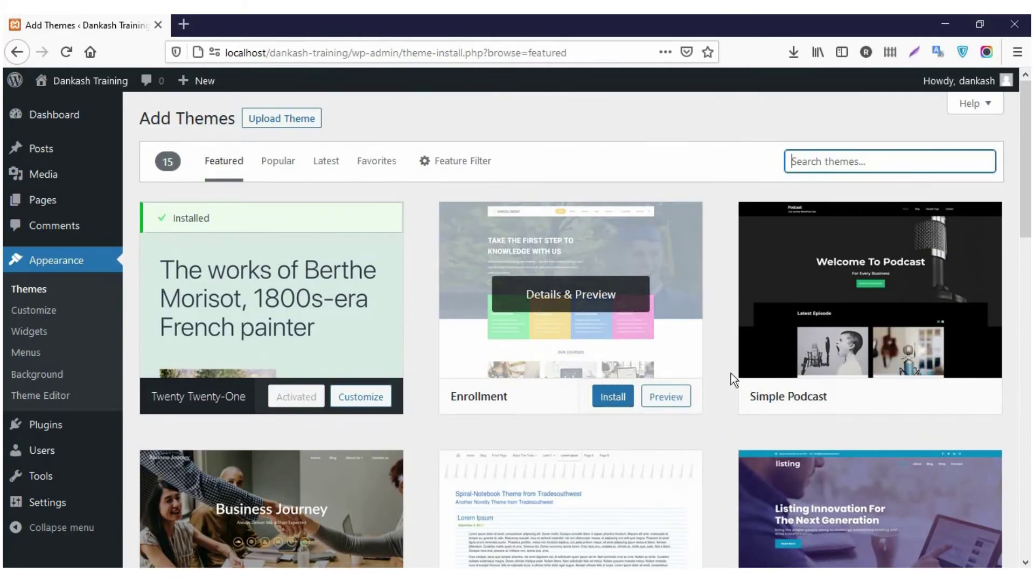
# Install the Simple Podcast theme from the featured themes and activate it
pyautogui.moveTo(909, 335)
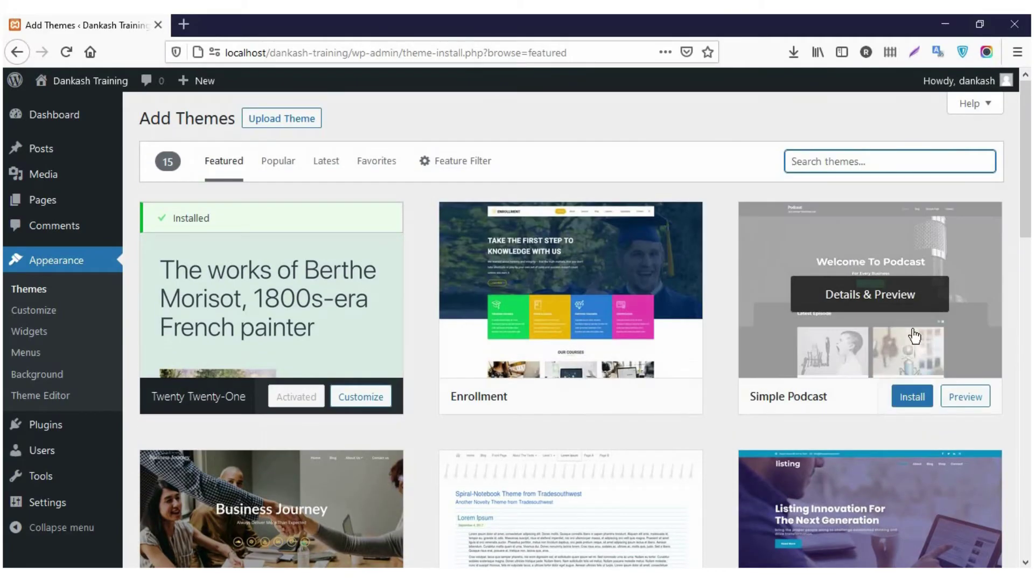
pyautogui.click(915, 399)
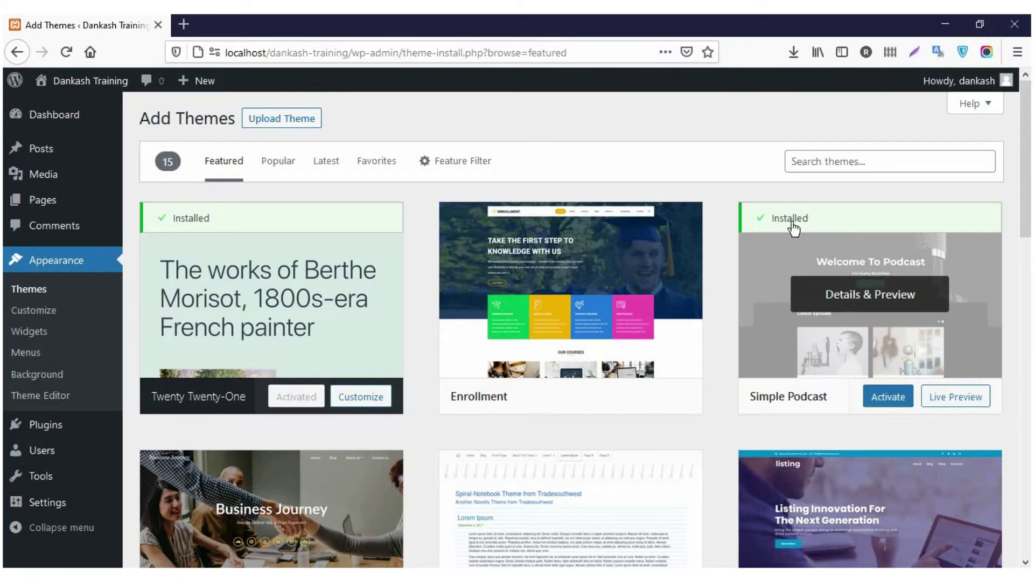
pyautogui.click(888, 402)
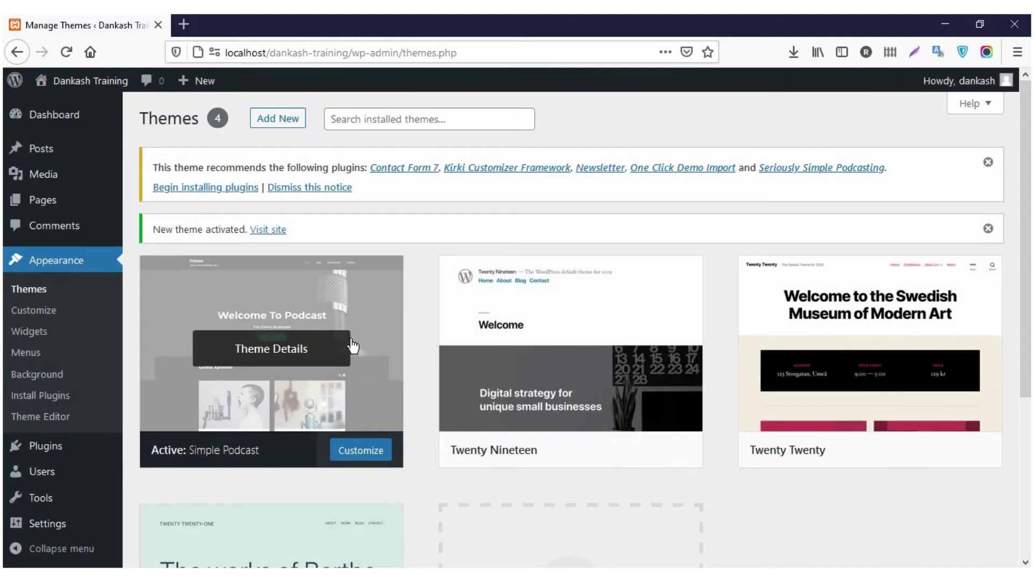
# Open the Dankash Training site in a new browser tab and examine its front page with the activated theme
pyautogui.scroll(-3, 334, 393)
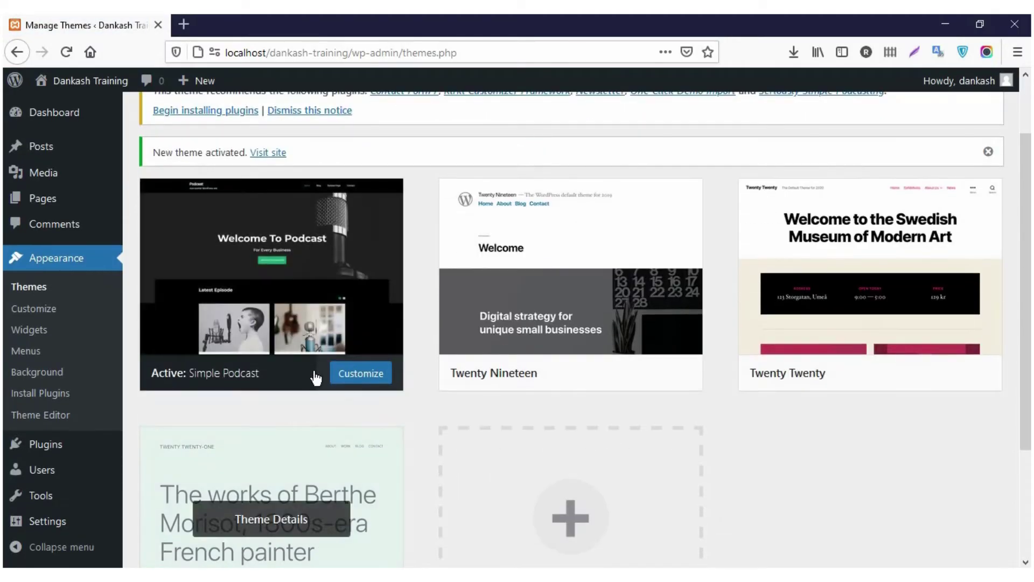
pyautogui.scroll(3, 315, 379)
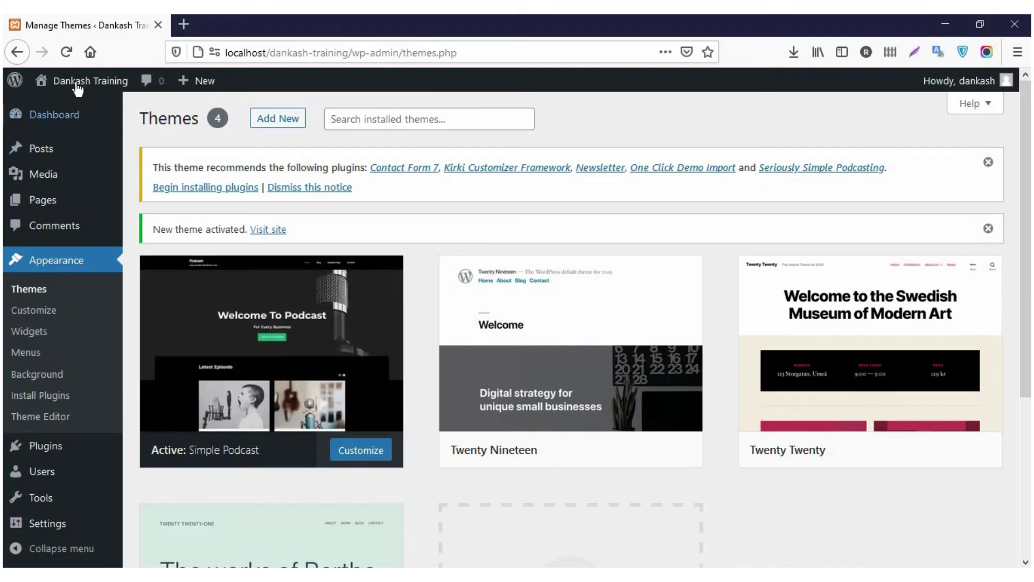
pyautogui.moveTo(66, 84)
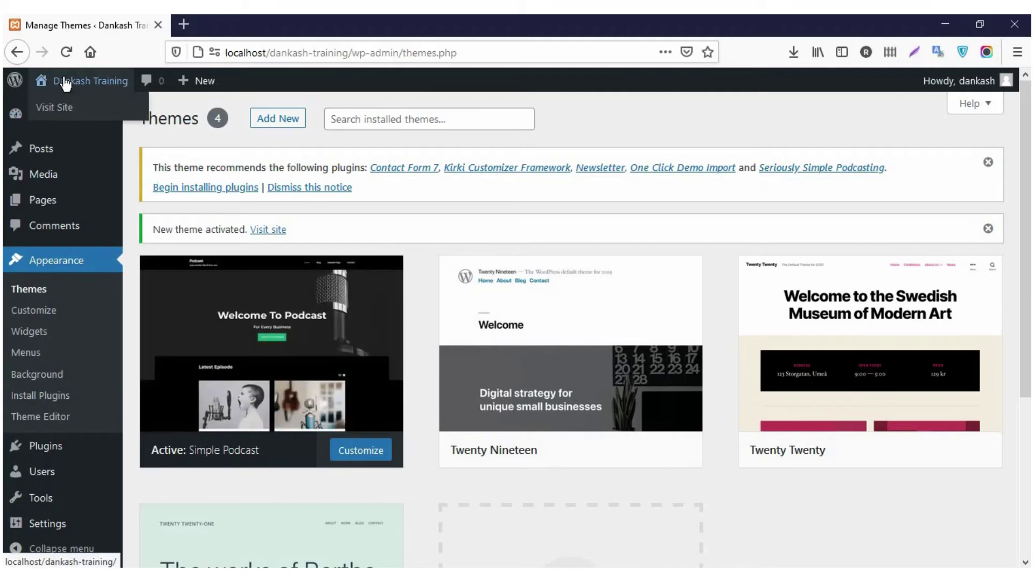
pyautogui.middleClick(63, 114)
pyautogui.click(247, 23)
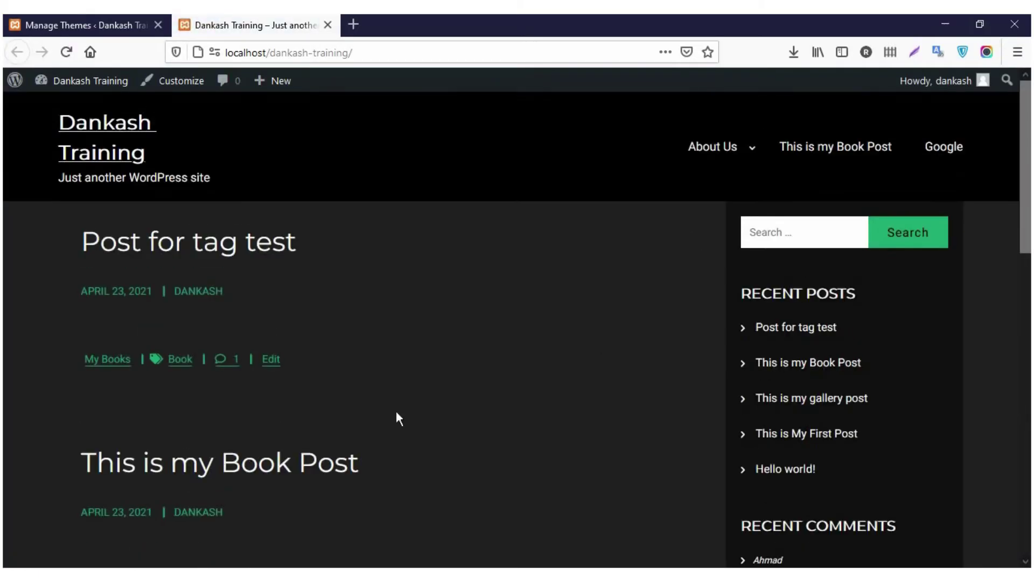
pyautogui.scroll(-20, 706, 544)
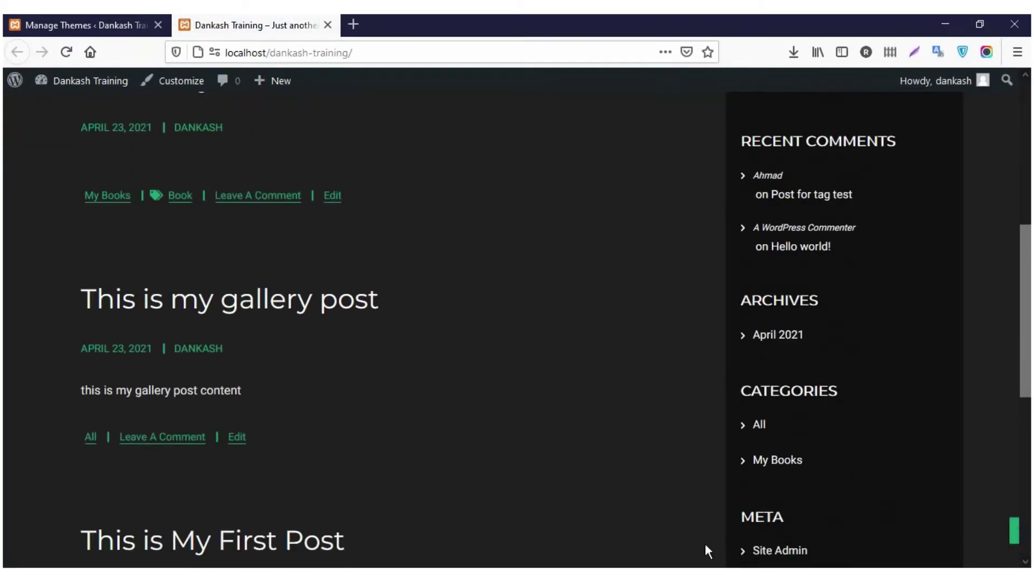
pyautogui.scroll(20, 646, 468)
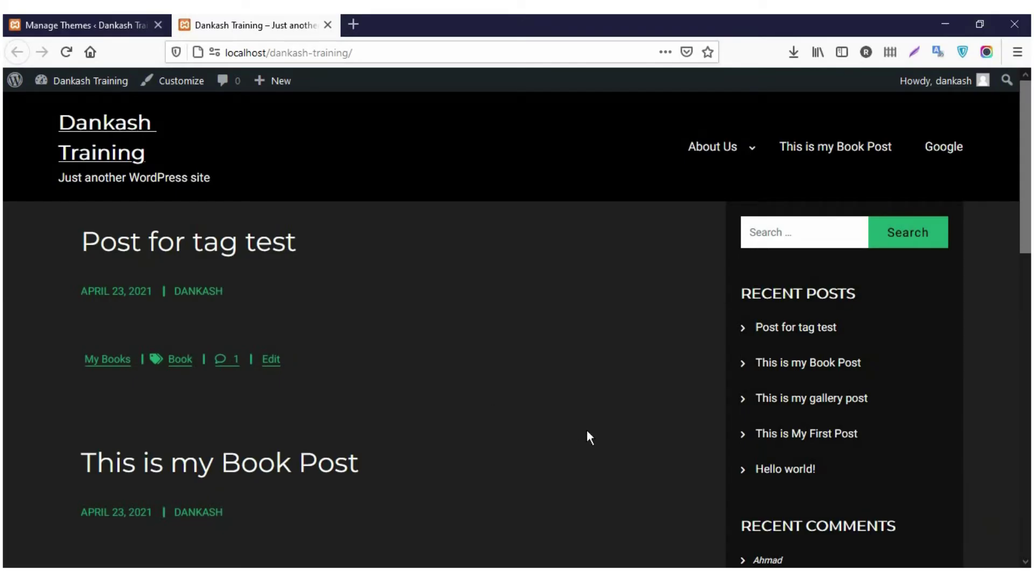
# Return to the theme management tab and bring up the upload form for adding a theme from a .zip file
pyautogui.click(93, 24)
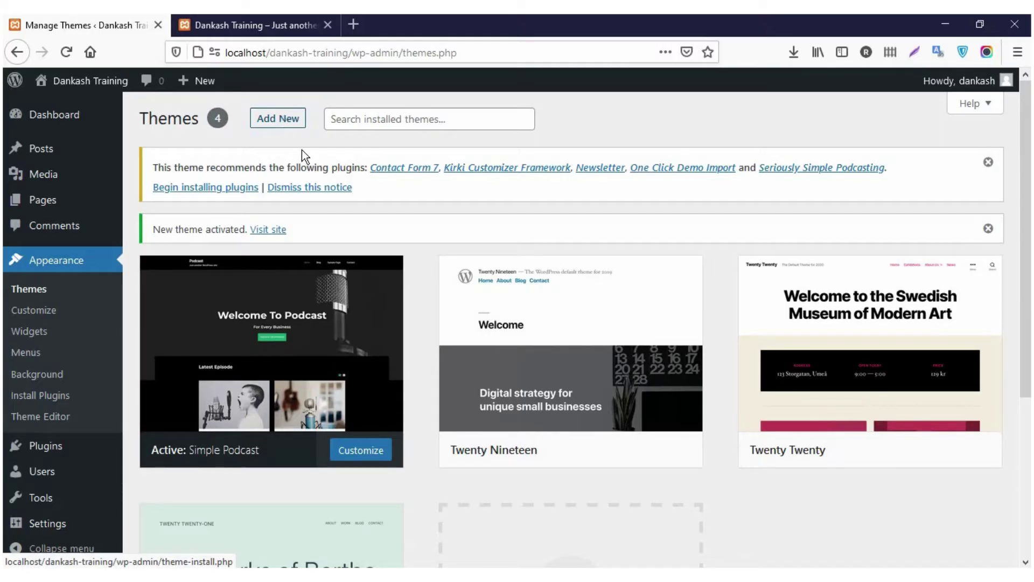
pyautogui.click(286, 124)
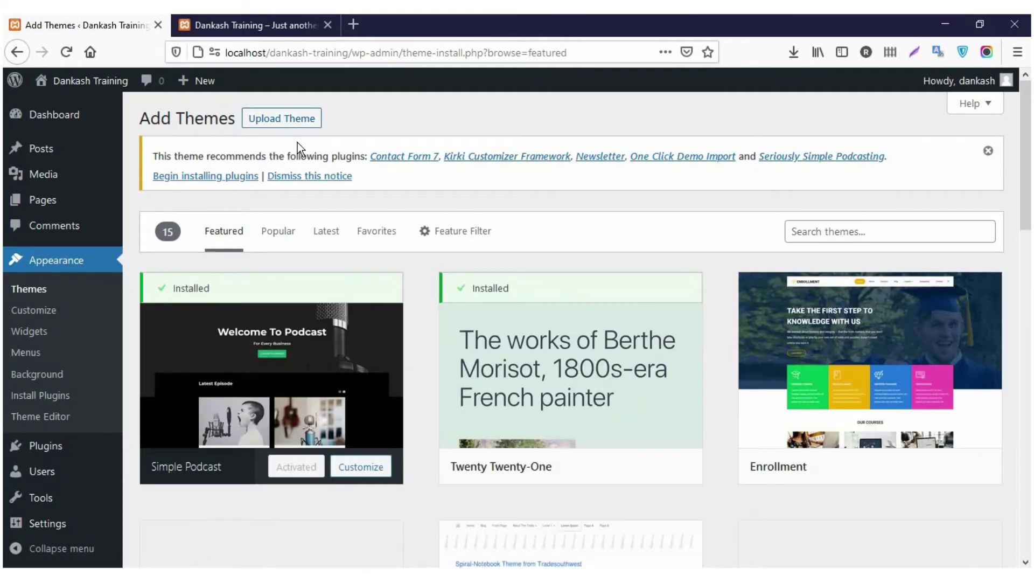
pyautogui.click(286, 124)
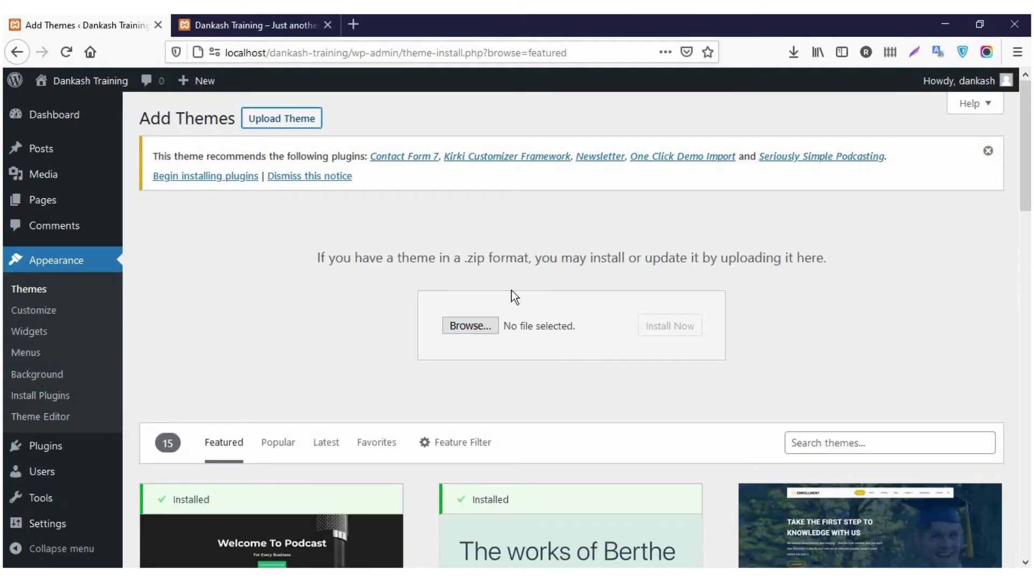
# Install the theme from woodmart.zip in the Desktop folder Wordpress Training/woodmart, and return to the list of installed themes
pyautogui.click(477, 327)
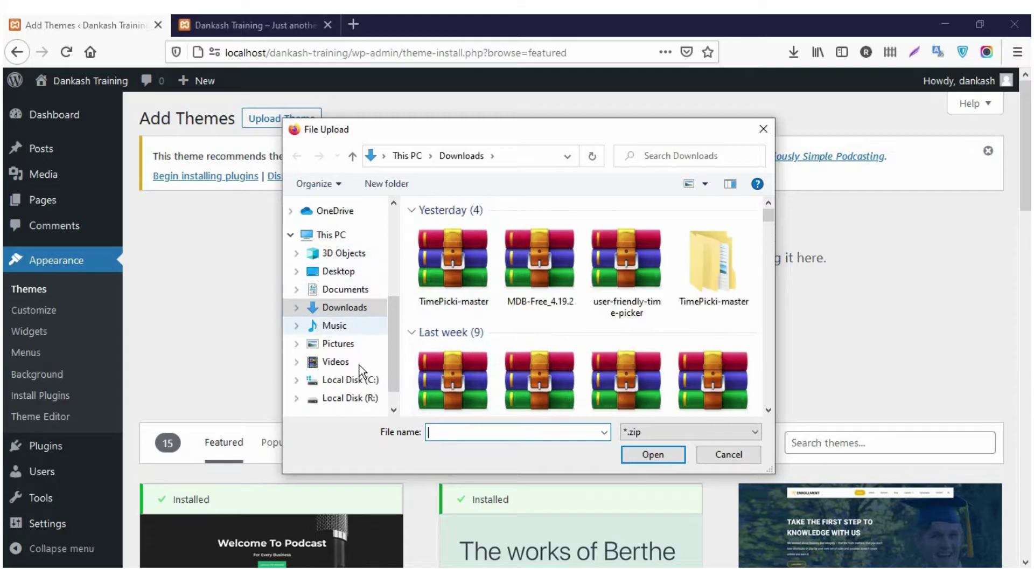
pyautogui.click(337, 271)
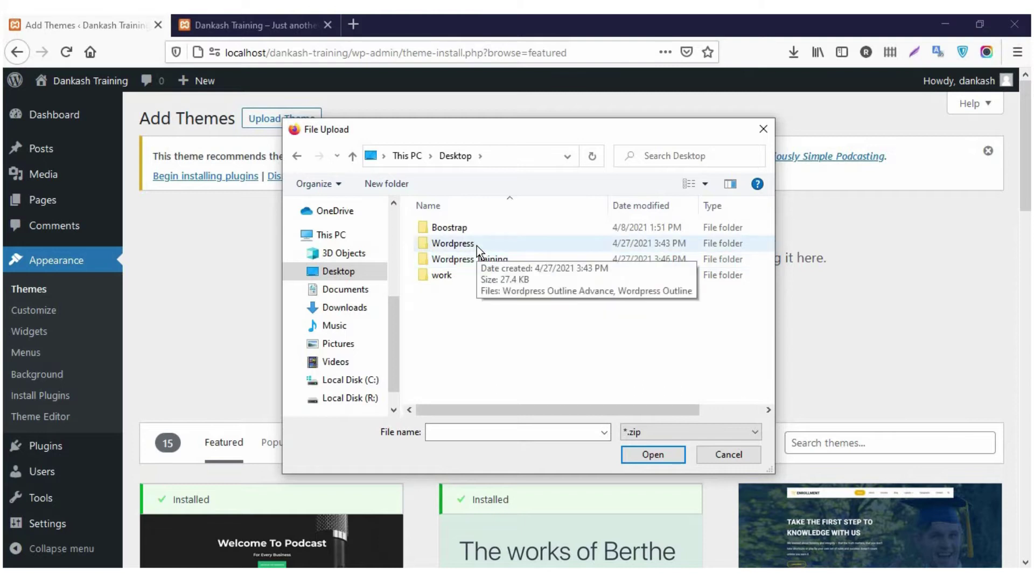
pyautogui.doubleClick(519, 260)
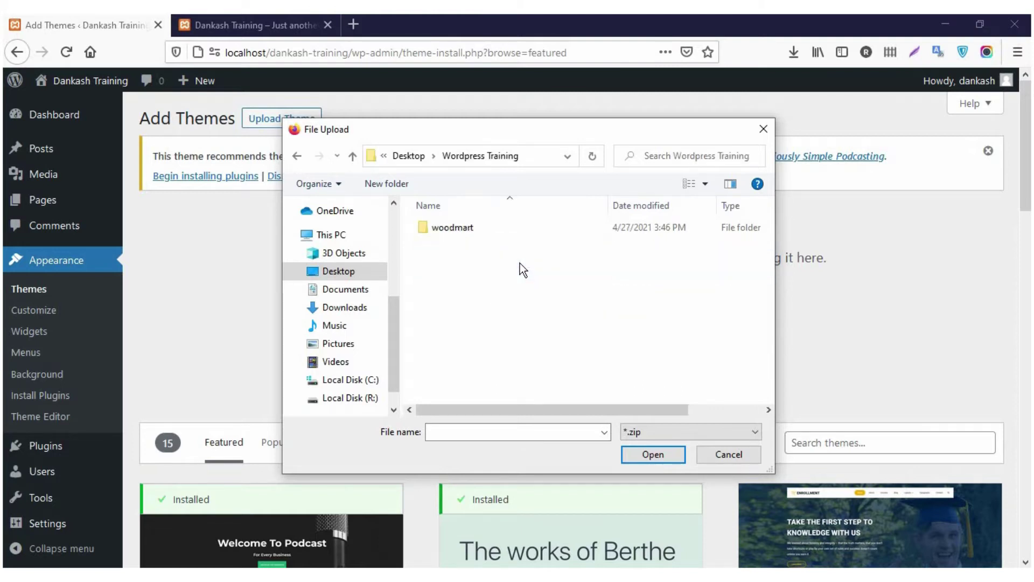
pyautogui.doubleClick(474, 231)
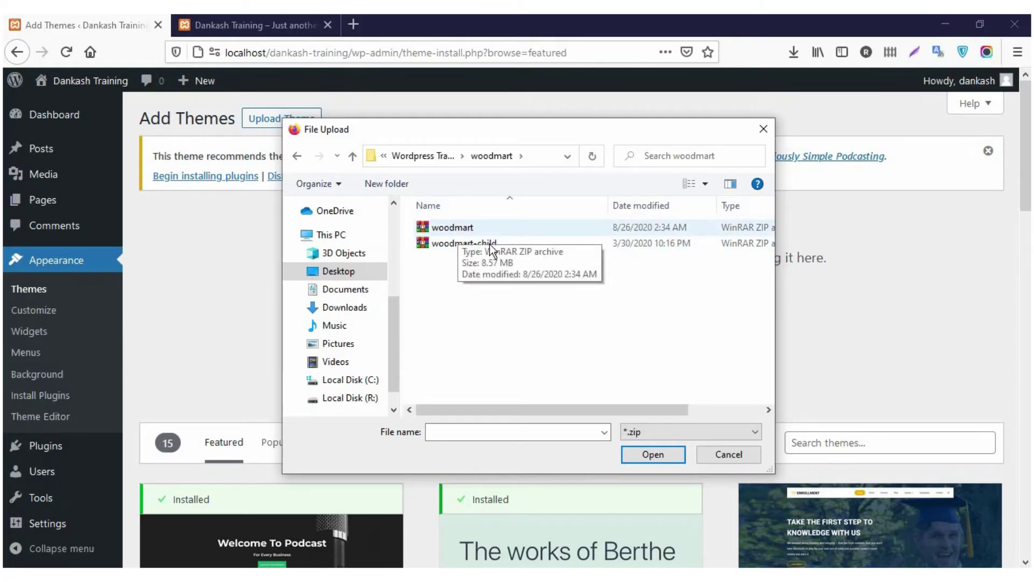
pyautogui.click(468, 228)
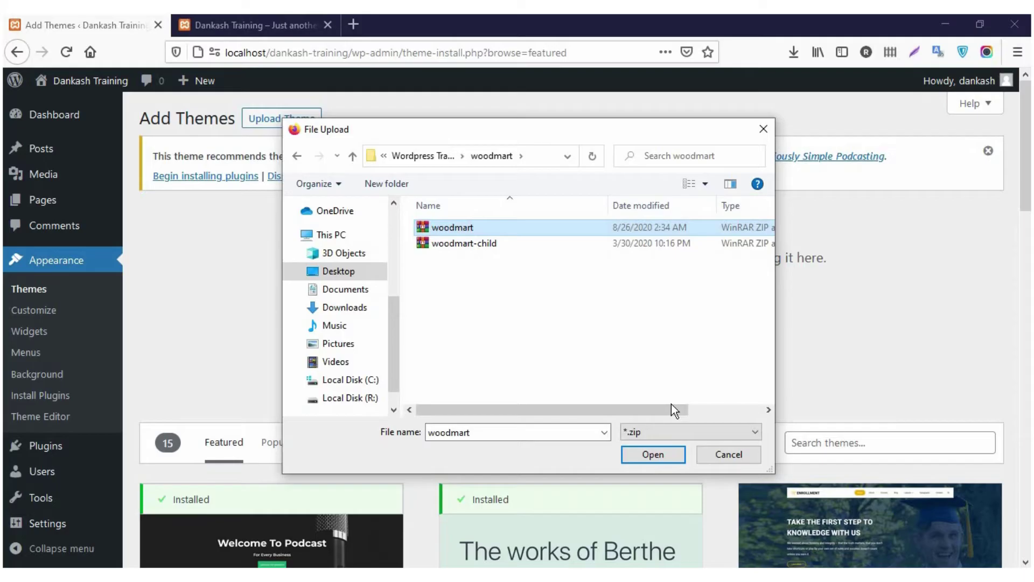
pyautogui.click(654, 455)
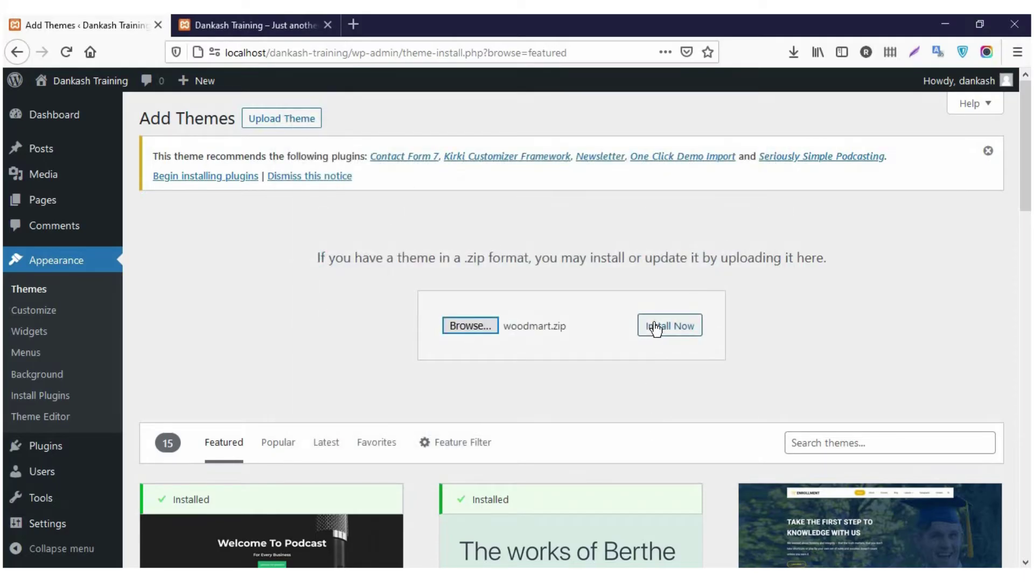
pyautogui.click(655, 327)
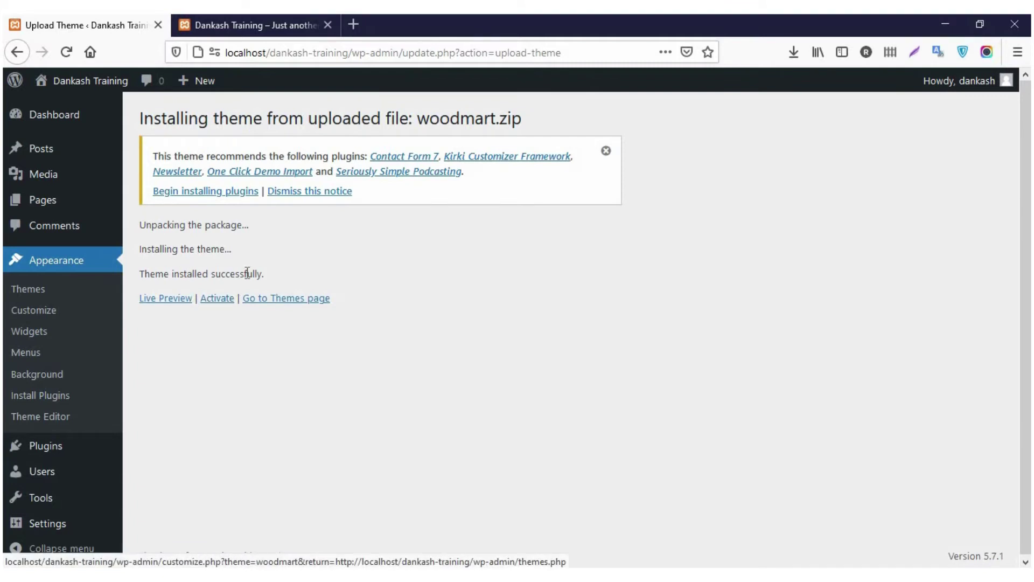
pyautogui.click(300, 302)
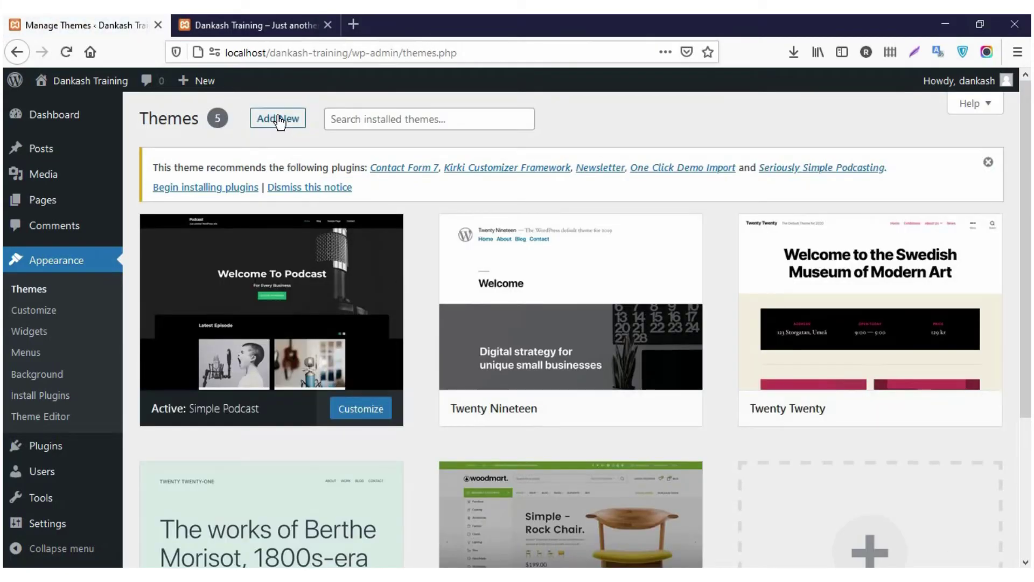
# Install the theme from woodmart-child.zip in the woodmart folder and activate it
pyautogui.click(279, 120)
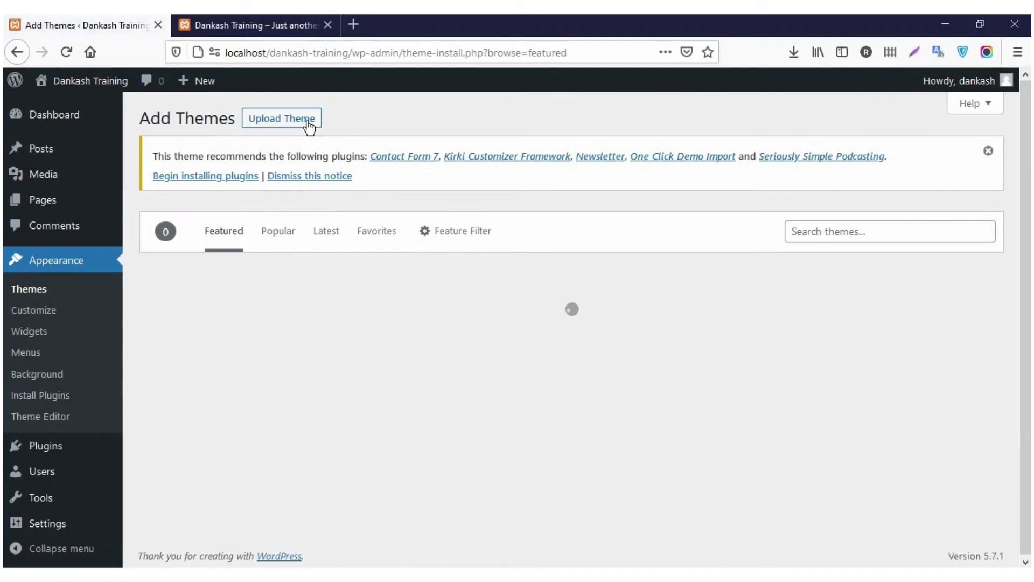
pyautogui.click(307, 124)
pyautogui.click(454, 325)
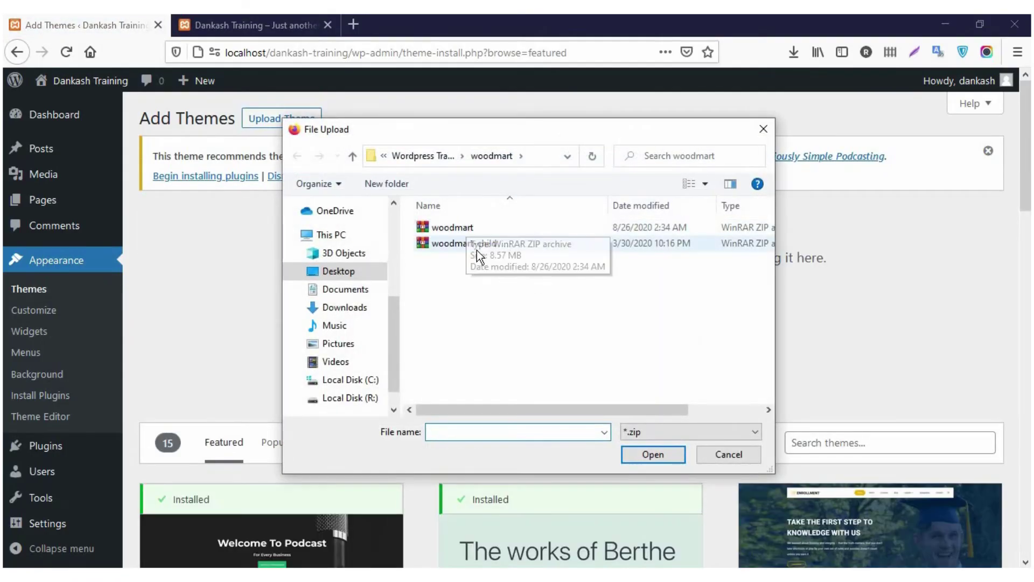
pyautogui.click(473, 245)
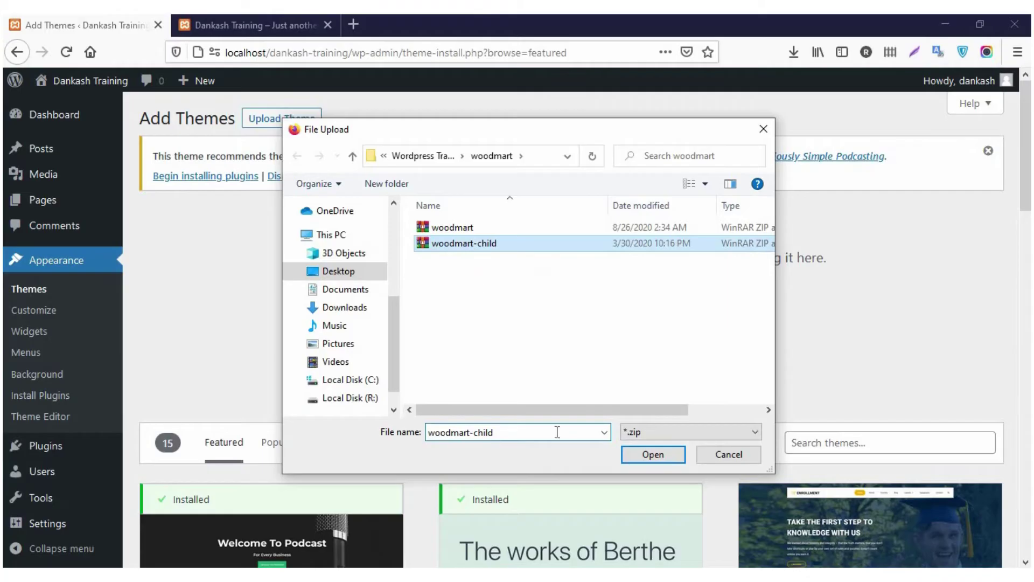
pyautogui.click(644, 454)
pyautogui.click(670, 325)
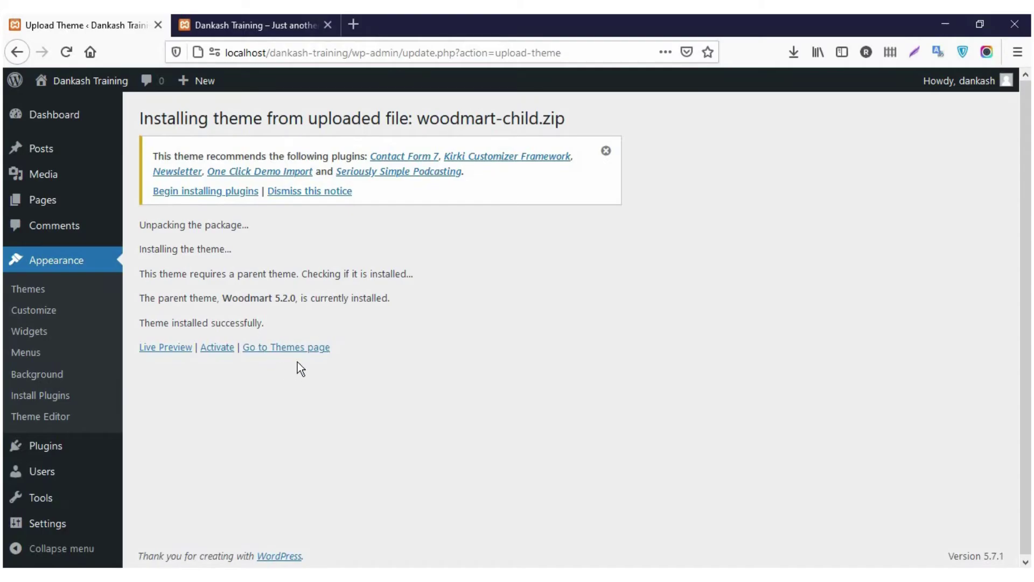
pyautogui.click(225, 351)
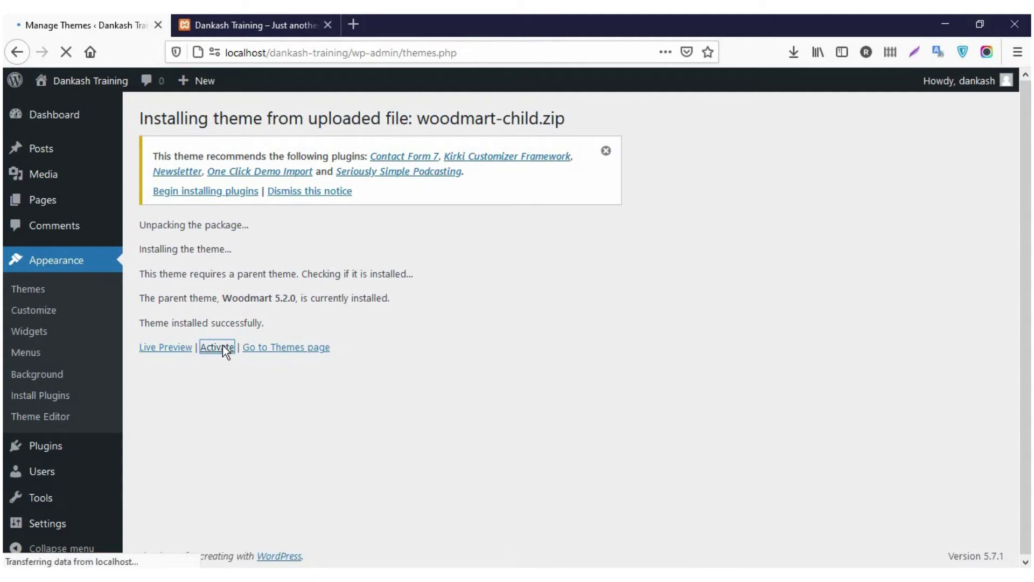
# Open the Dankash Training site in another browser tab and examine its front page with the Woodmart Child theme
pyautogui.scroll(-3, 237, 429)
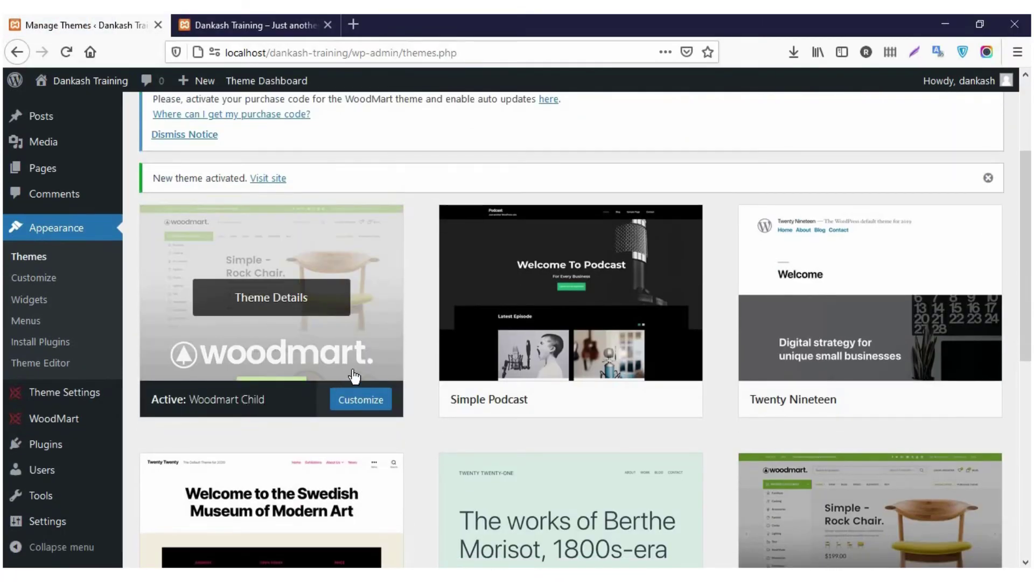
pyautogui.moveTo(106, 413)
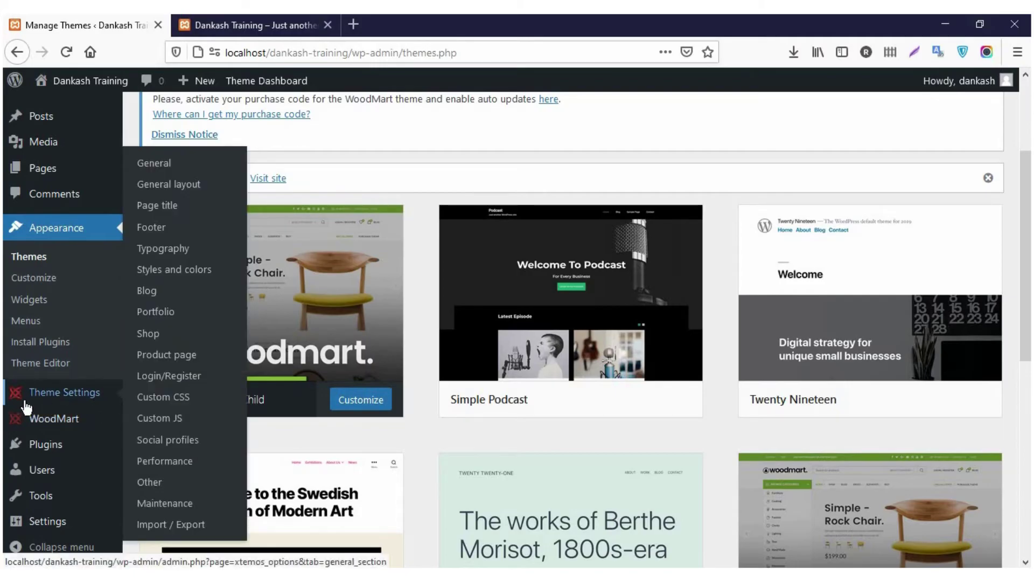
pyautogui.moveTo(77, 405)
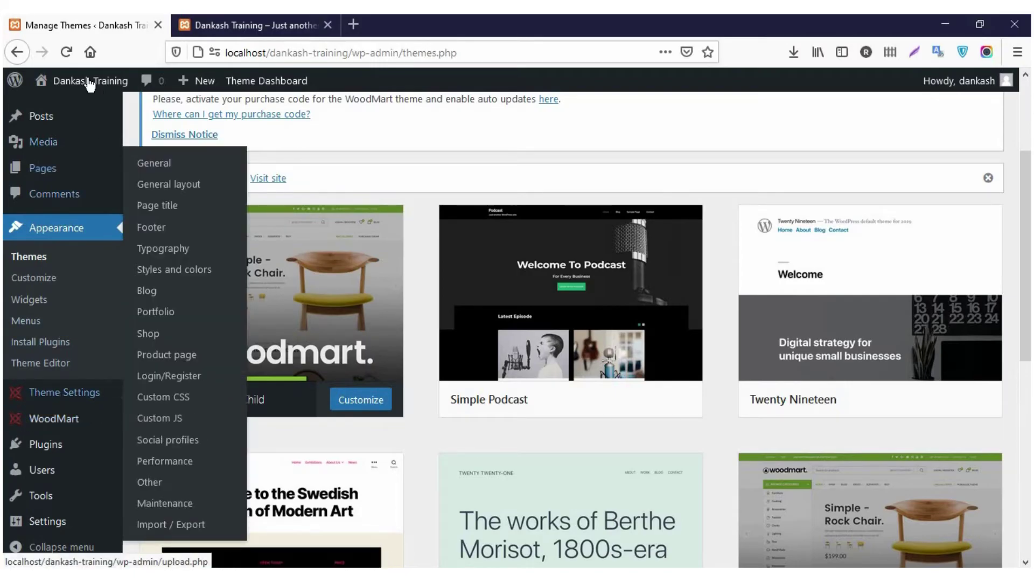
pyautogui.moveTo(70, 82)
pyautogui.middleClick(65, 111)
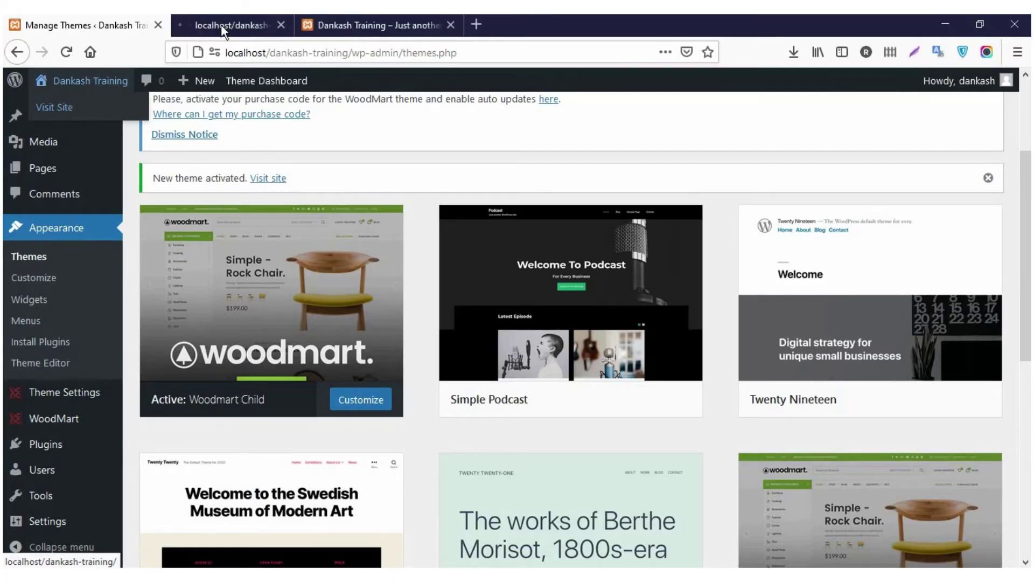
pyautogui.click(235, 28)
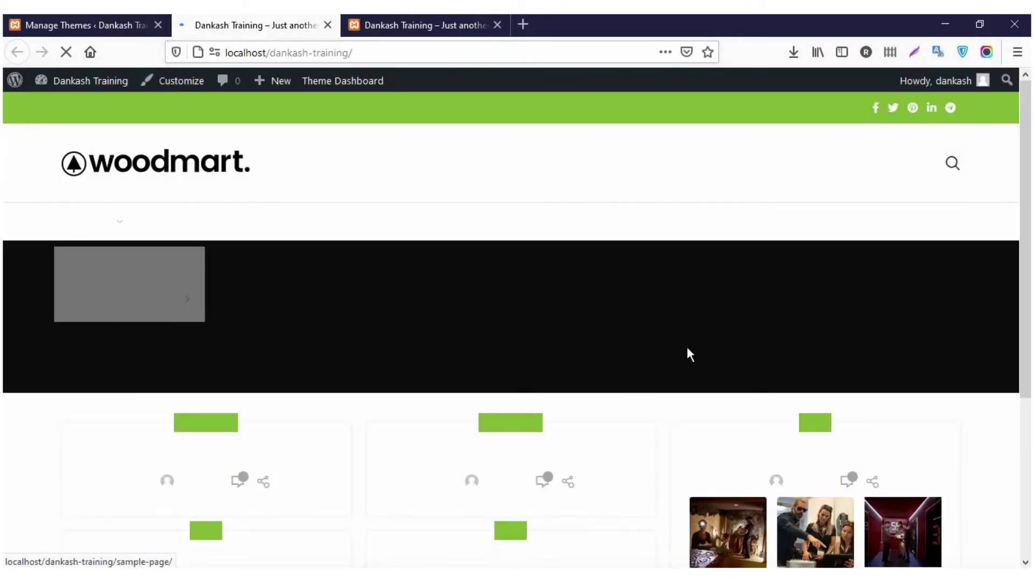
pyautogui.scroll(-5, 366, 280)
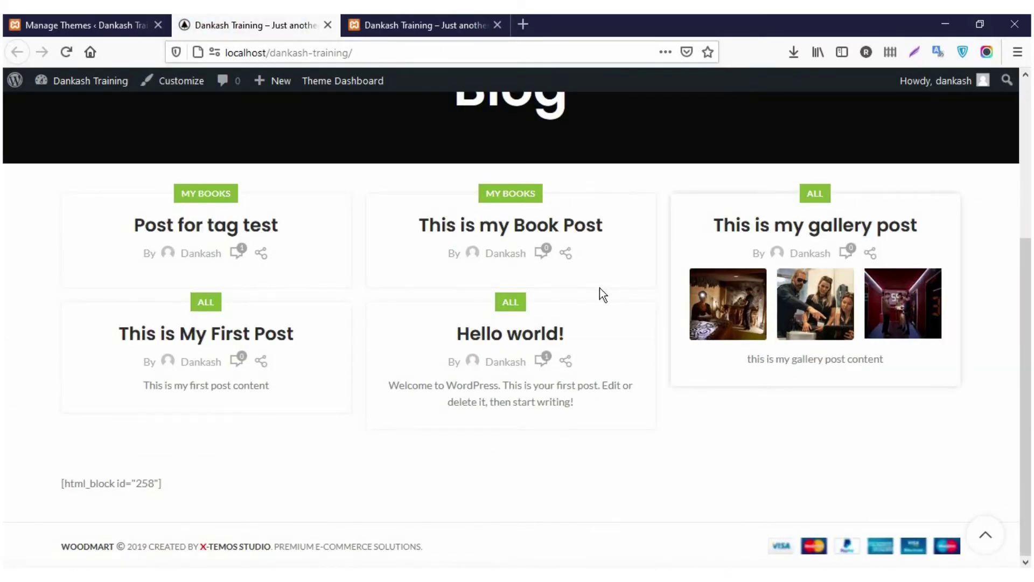
pyautogui.scroll(5, 819, 437)
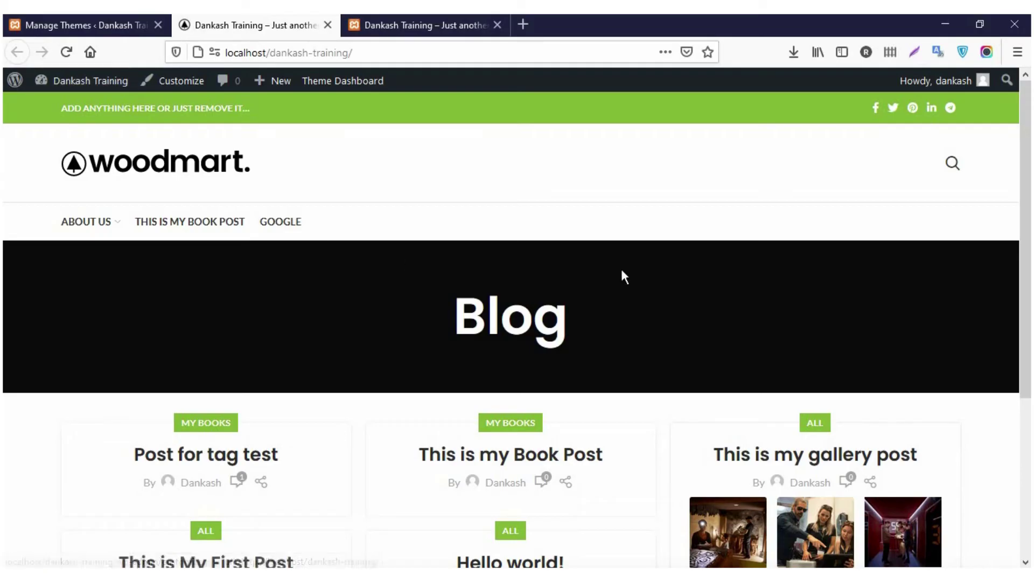
# Return to the theme management tab and bring up the list of plugins required by the Woodmart theme
pyautogui.click(102, 22)
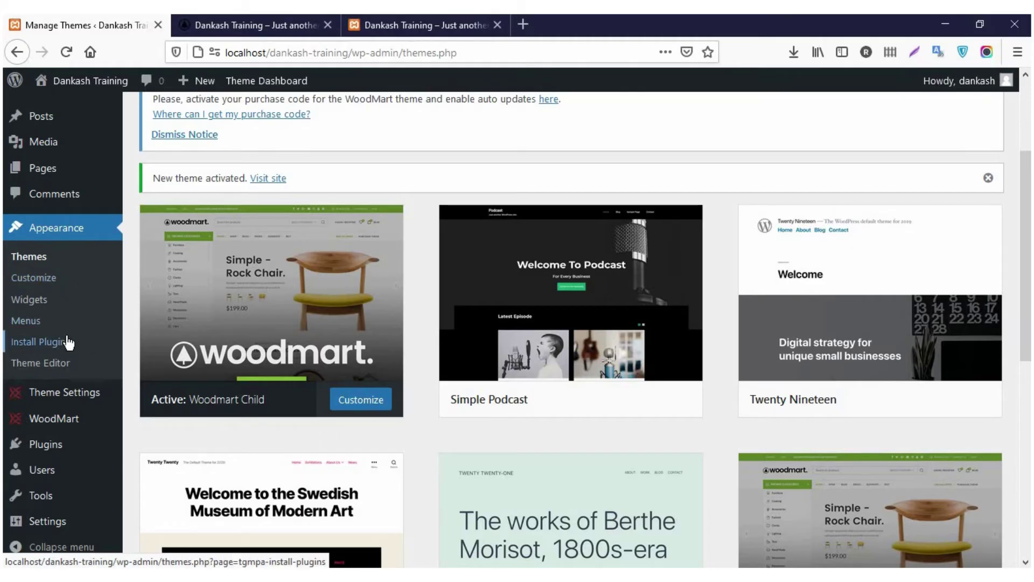
pyautogui.click(39, 343)
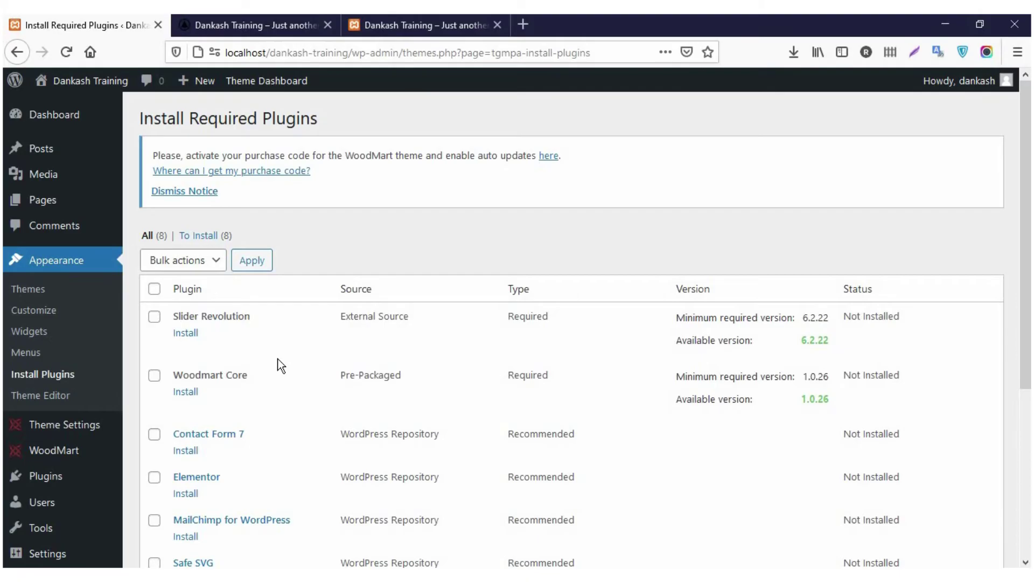
pyautogui.scroll(-5, 280, 366)
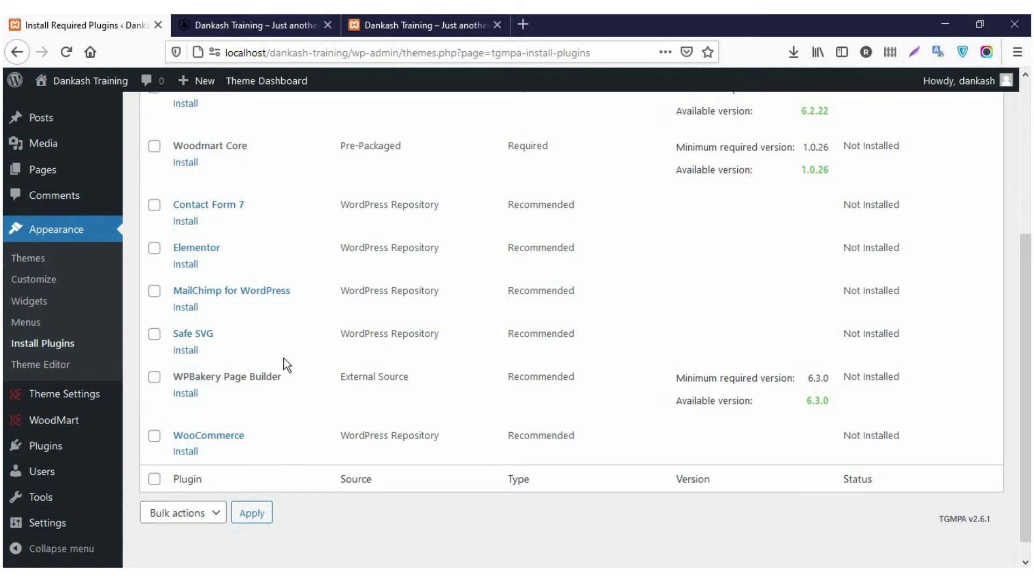
pyautogui.scroll(3, 231, 317)
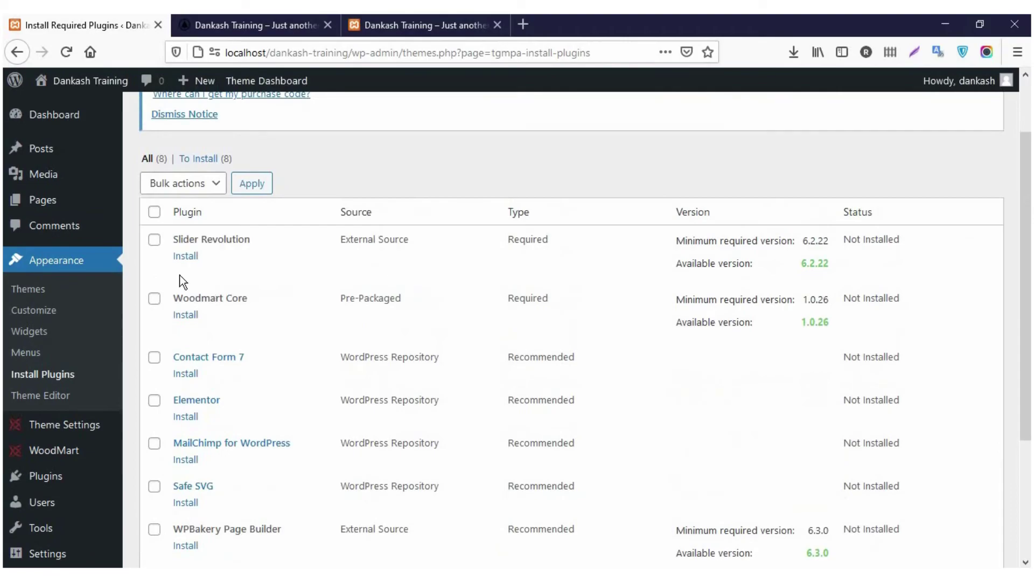
# Select all the plugins in the required plugins list and install them in bulk
pyautogui.click(154, 212)
pyautogui.scroll(-2, 183, 184)
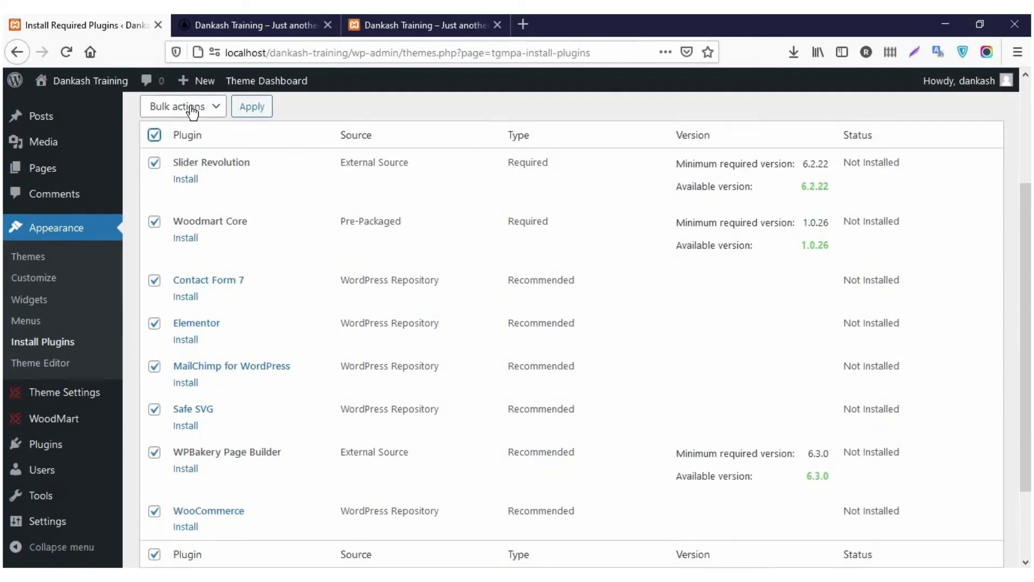
pyautogui.click(192, 110)
pyautogui.click(192, 150)
pyautogui.scroll(2, 253, 178)
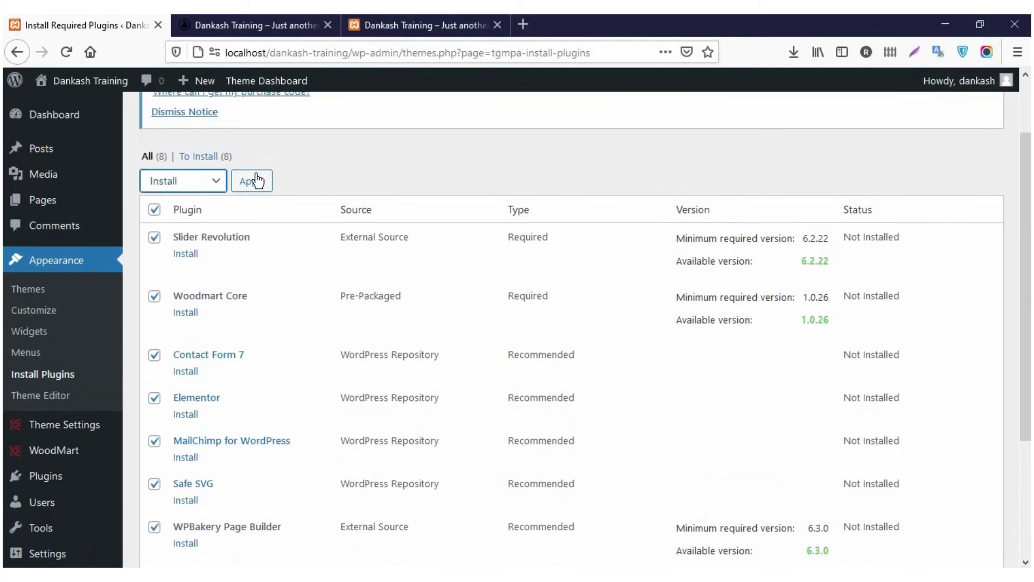
pyautogui.click(253, 181)
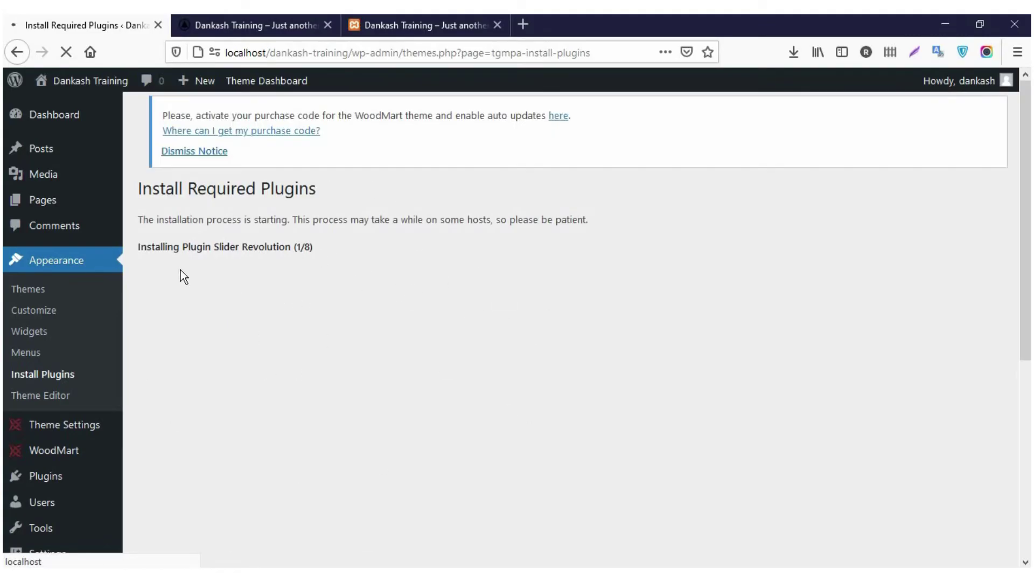
# Follow the plugin installation progress from Slider Revolution through WooCommerce and review the result of each installation
pyautogui.doubleClick(240, 246)
pyautogui.moveTo(296, 242); pyautogui.dragTo(294, 246)
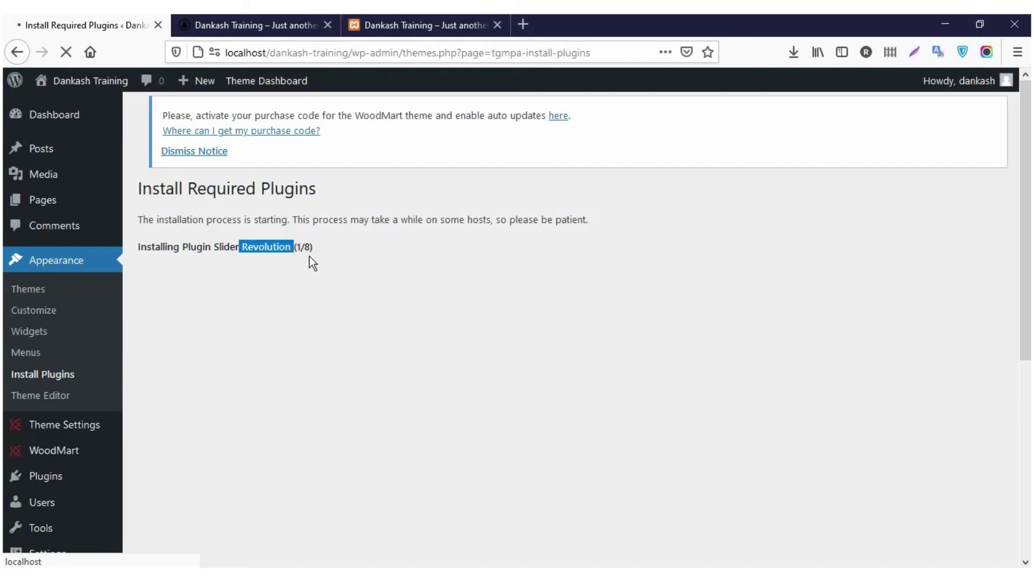
pyautogui.scroll(-3, 282, 398)
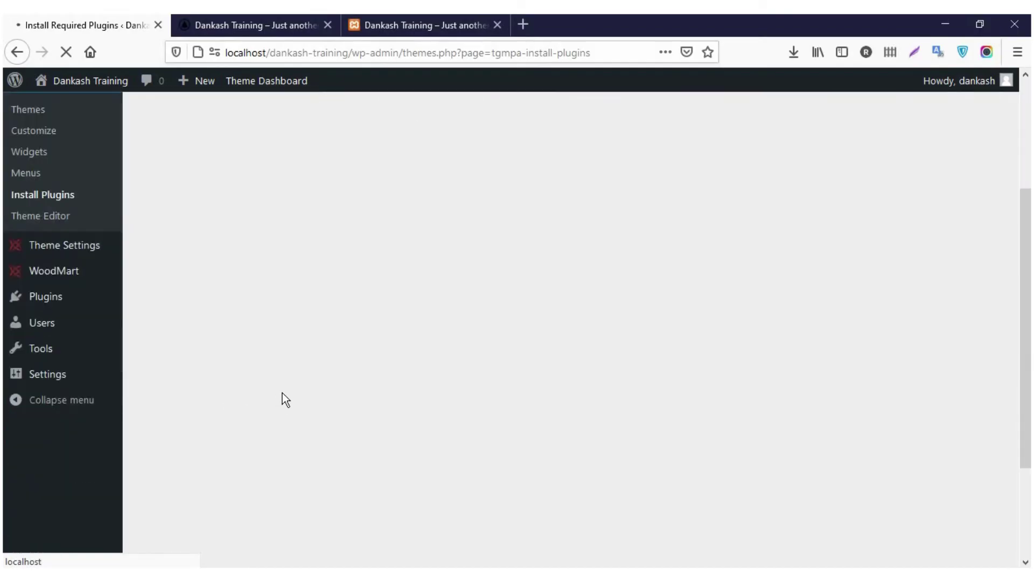
pyautogui.scroll(3, 282, 398)
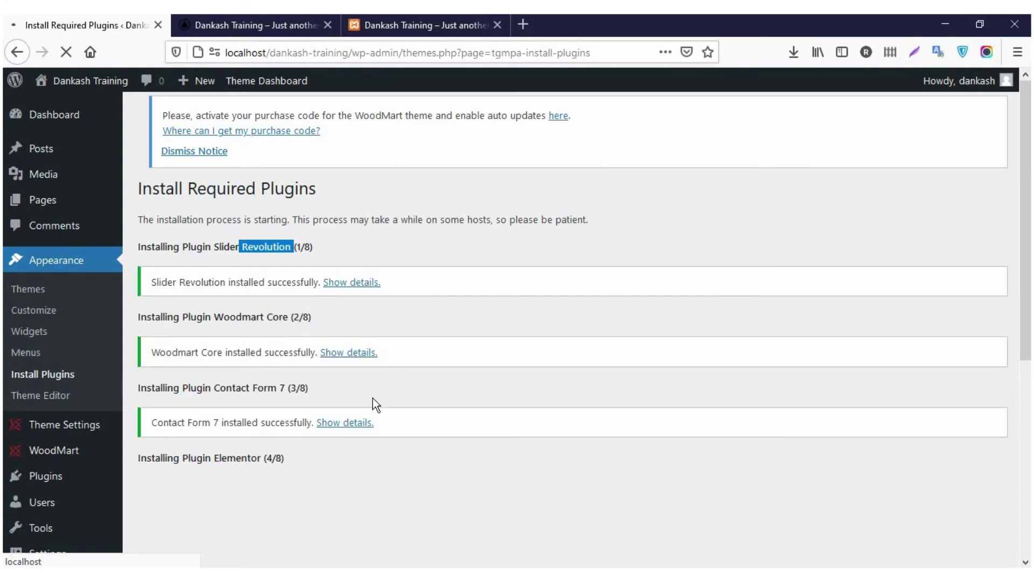
pyautogui.scroll(-5, 290, 459)
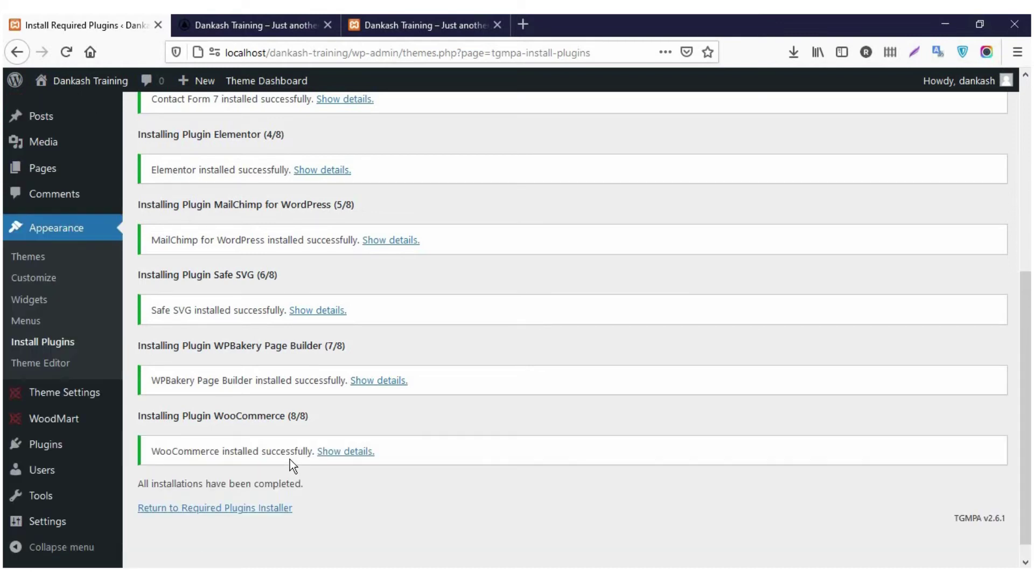
pyautogui.scroll(4, 342, 410)
pyautogui.scroll(2, 276, 312)
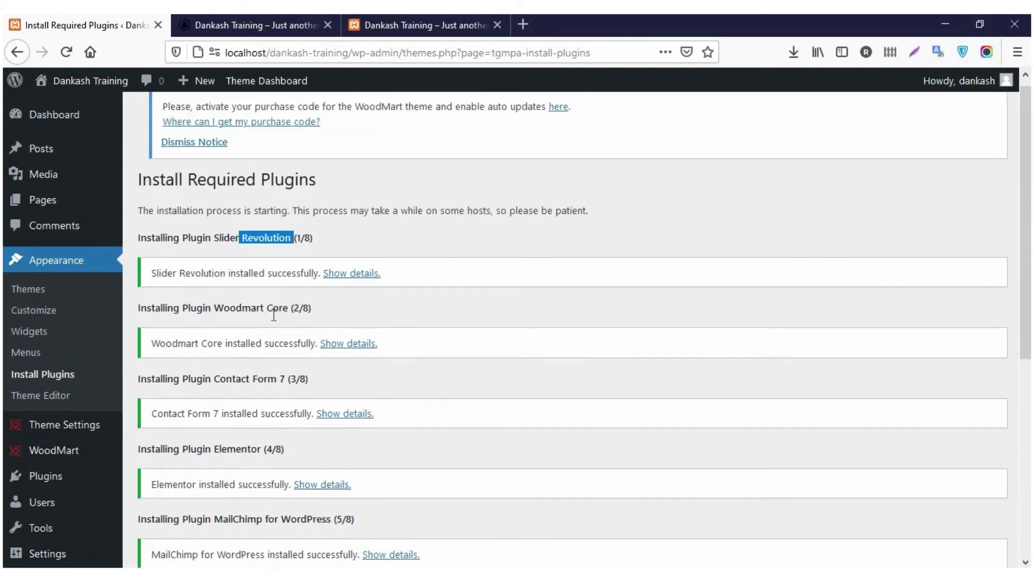
pyautogui.scroll(-6, 276, 312)
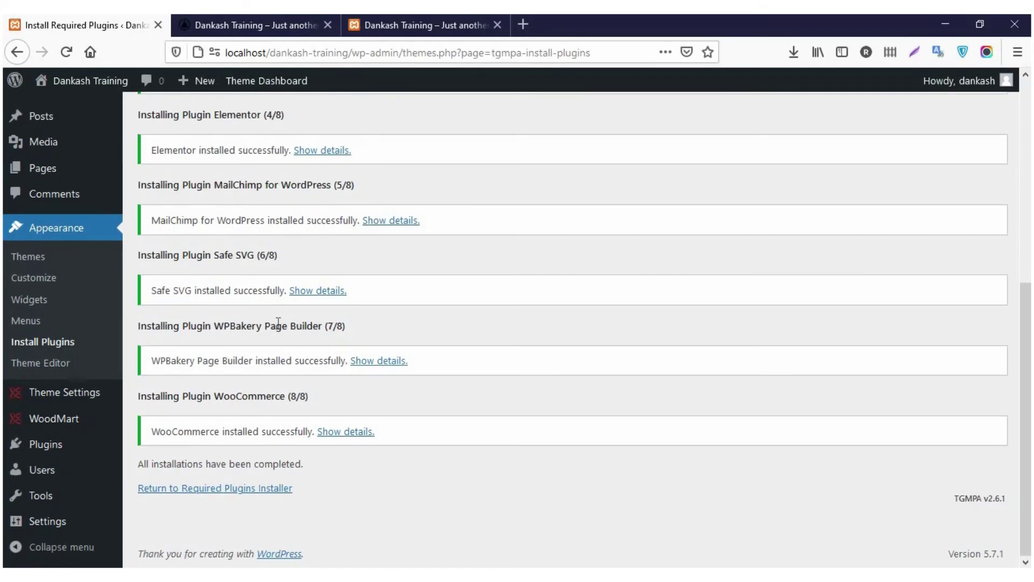
# Return to the required plugins list and activate Slider Revolution, Woodmart Core and Contact Form 7 one by one
pyautogui.click(54, 343)
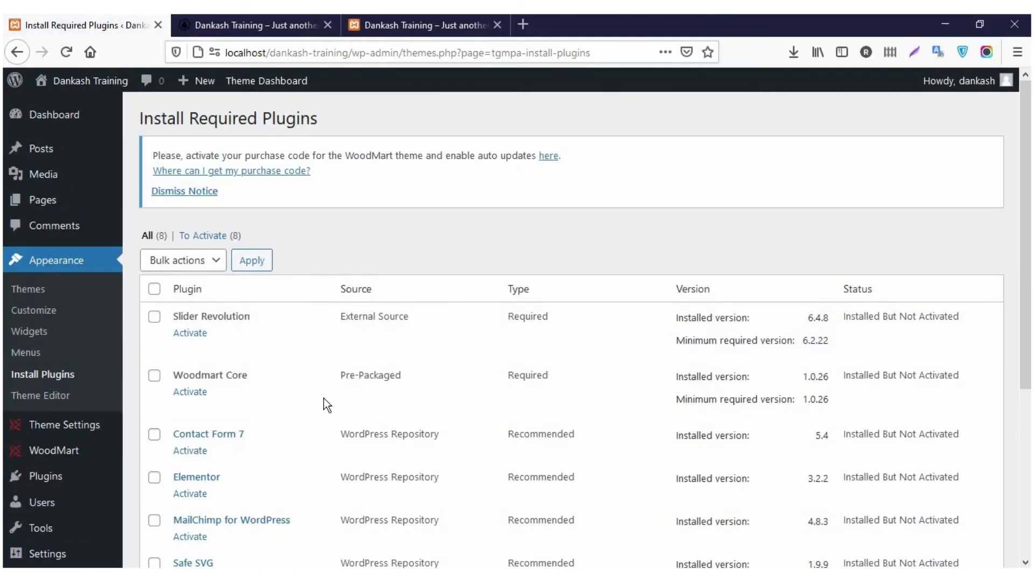
pyautogui.click(193, 334)
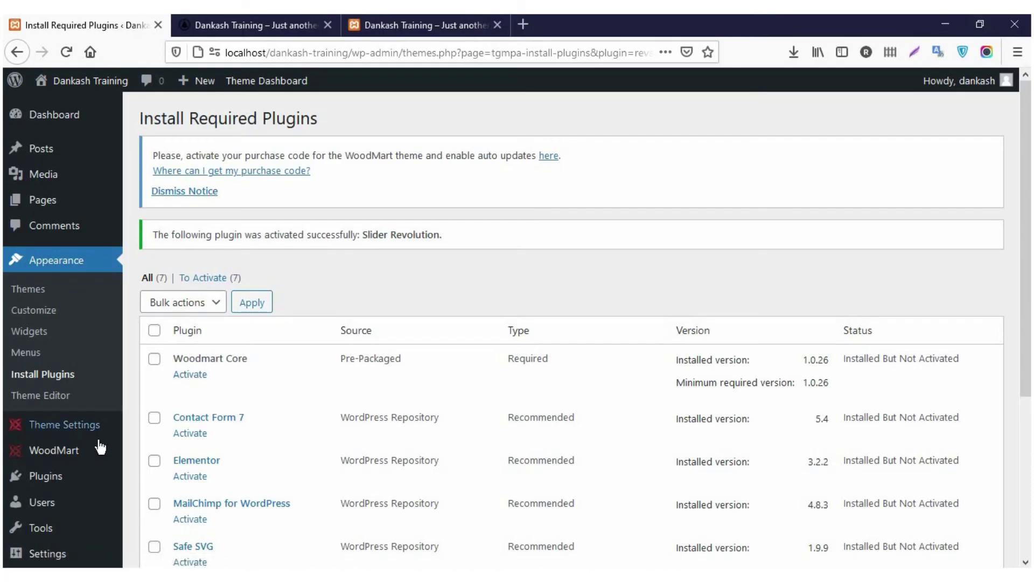
pyautogui.moveTo(58, 439)
pyautogui.click(201, 379)
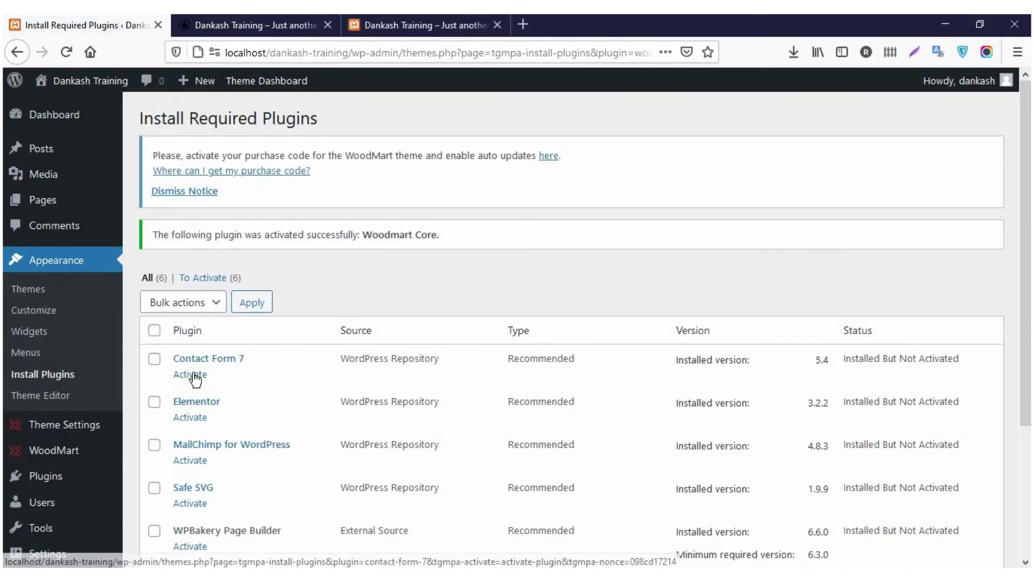
pyautogui.click(194, 377)
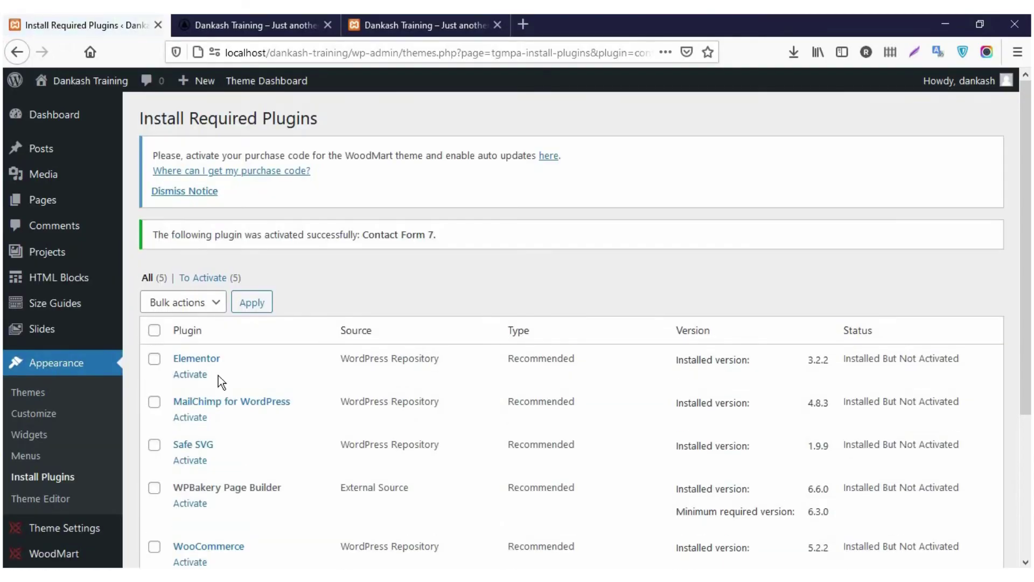
# Activate the WPBakery Page Builder and WooCommerce plugins from the required plugins list
pyautogui.scroll(-2, 206, 368)
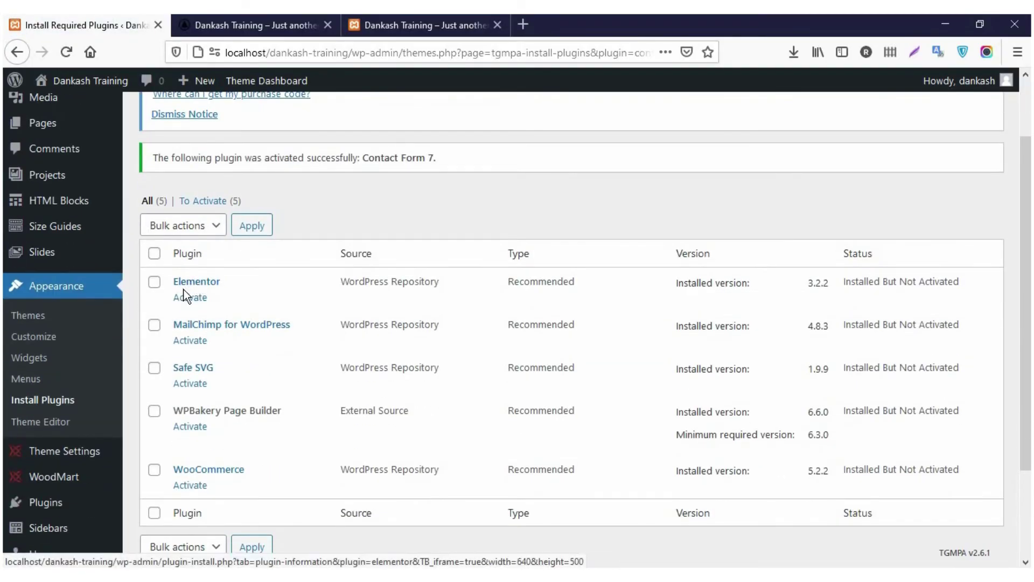
pyautogui.click(189, 427)
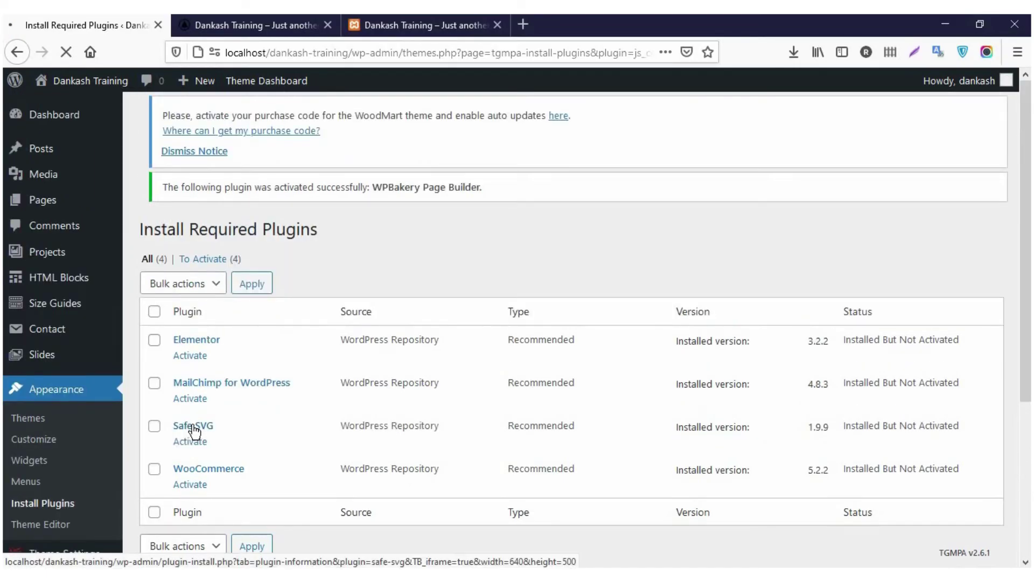
pyautogui.scroll(-1, 201, 379)
pyautogui.scroll(-2, 202, 378)
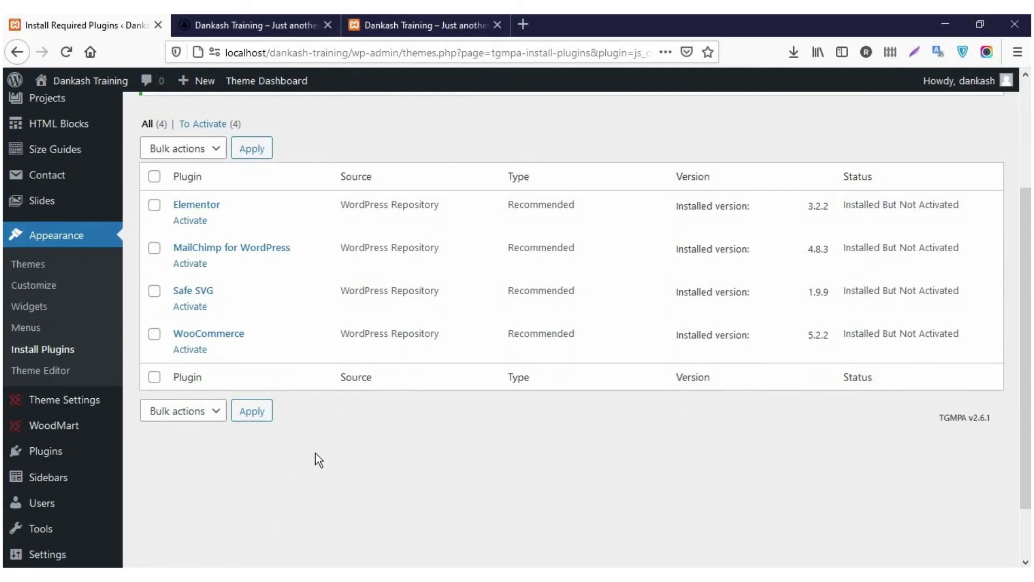
pyautogui.scroll(3, 315, 452)
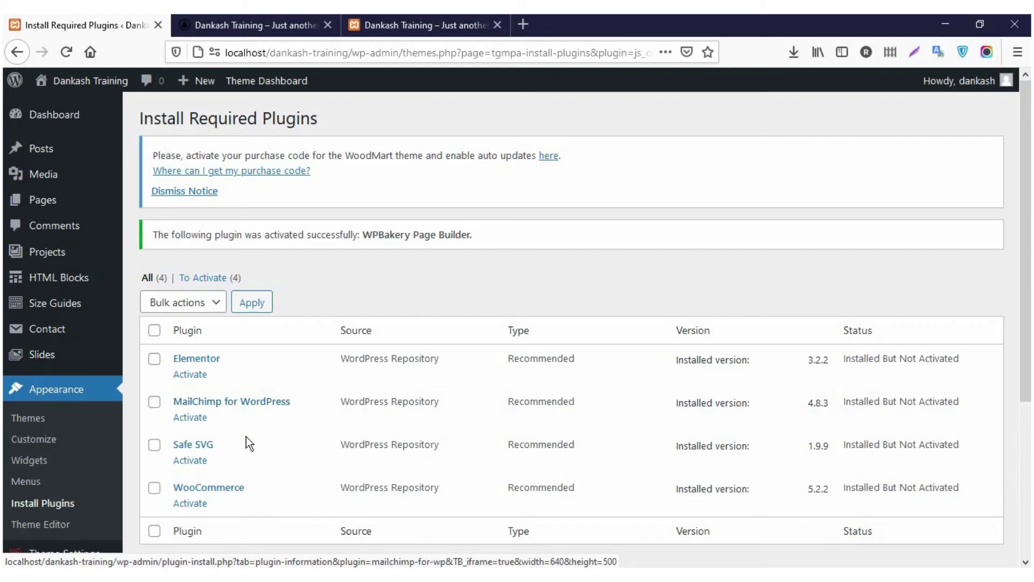
pyautogui.scroll(-2, 240, 449)
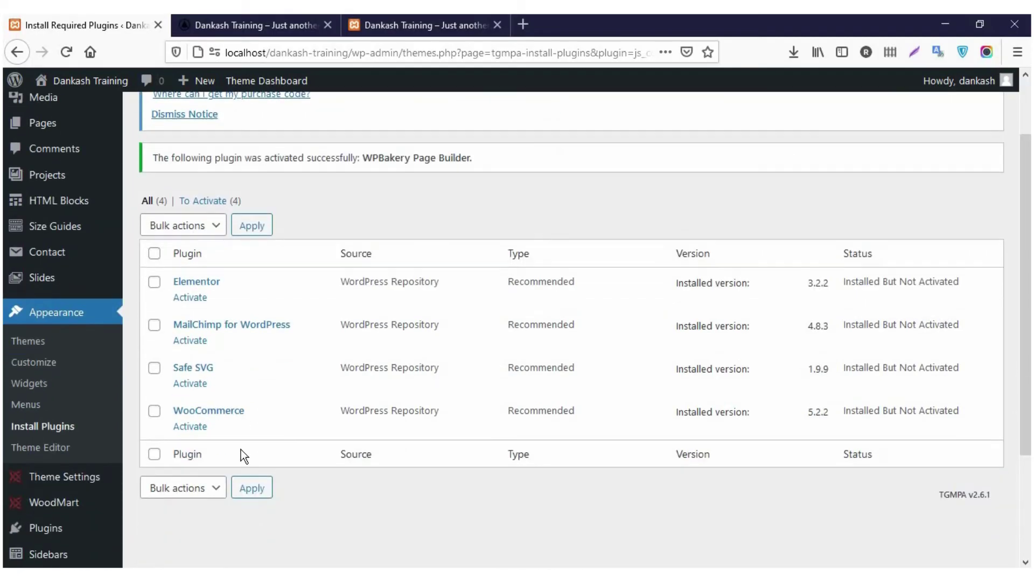
pyautogui.click(190, 427)
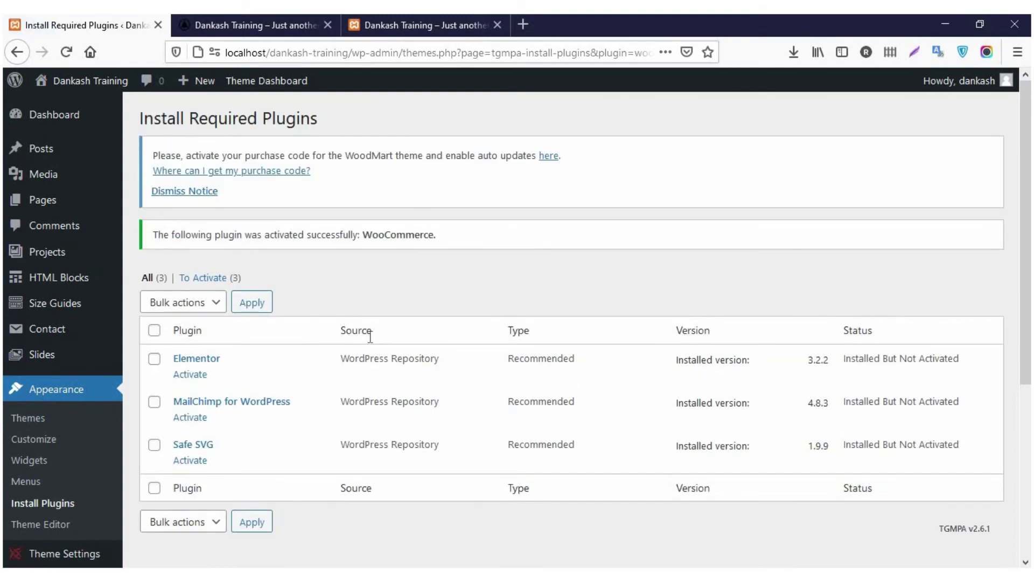
# Activate the MailChimp for WordPress plugin and review the store details form of the WooCommerce setup wizard
pyautogui.click(195, 425)
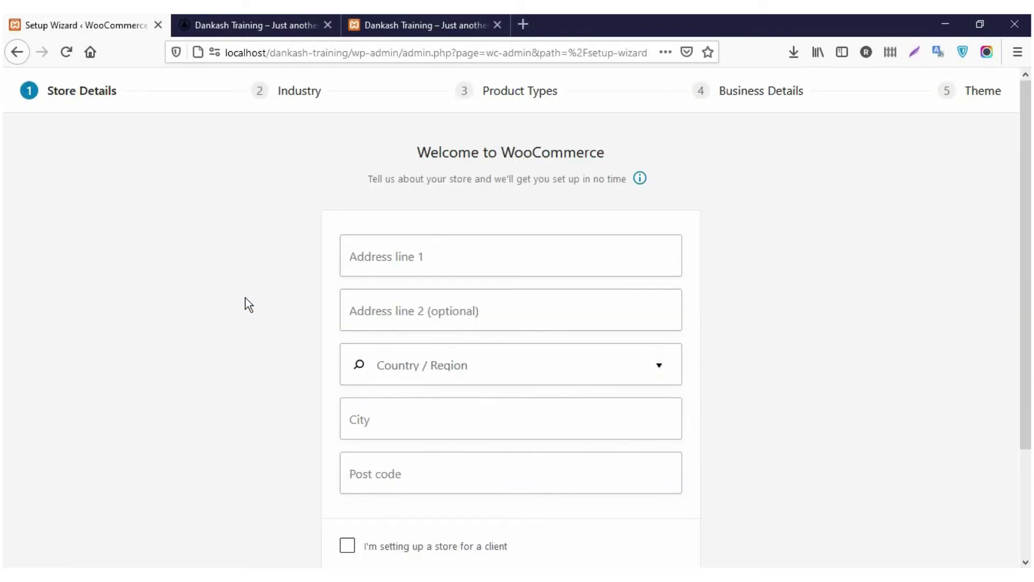
pyautogui.scroll(-3, 242, 300)
pyautogui.scroll(3, 241, 300)
pyautogui.scroll(-3, 489, 232)
pyautogui.scroll(3, 487, 232)
pyautogui.click(443, 255)
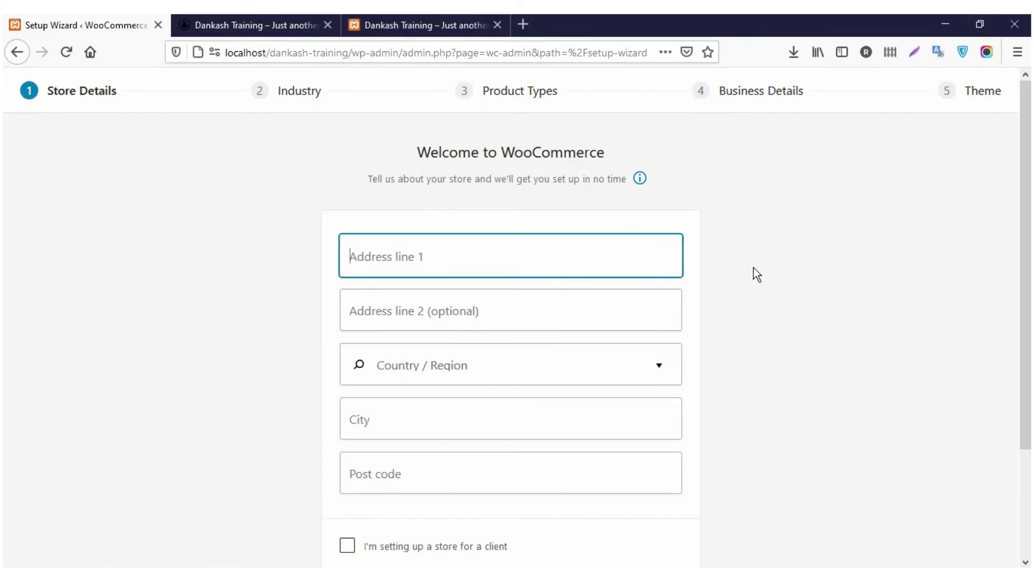
pyautogui.scroll(-3, 765, 258)
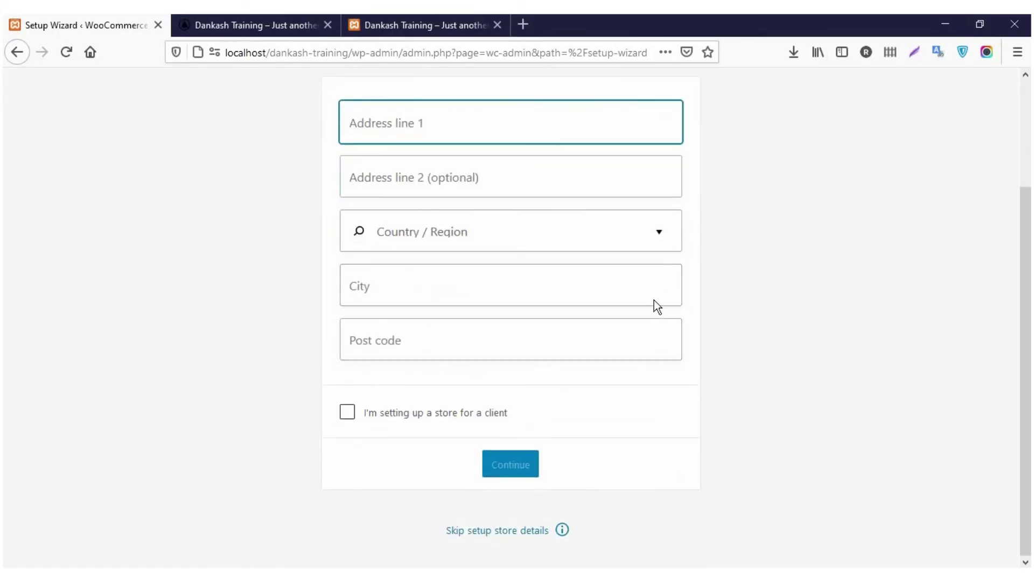
pyautogui.scroll(3, 628, 376)
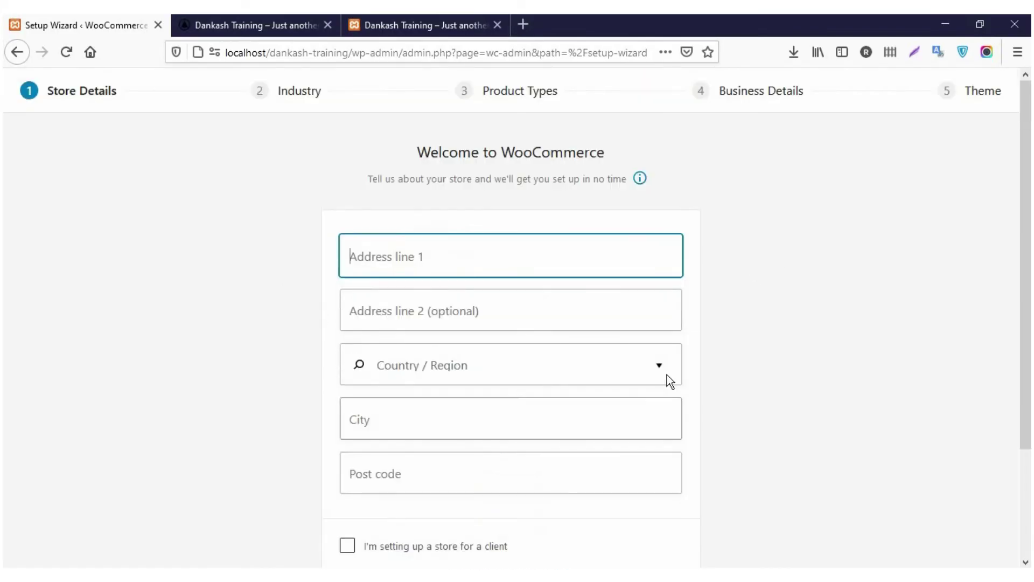
pyautogui.scroll(-3, 570, 338)
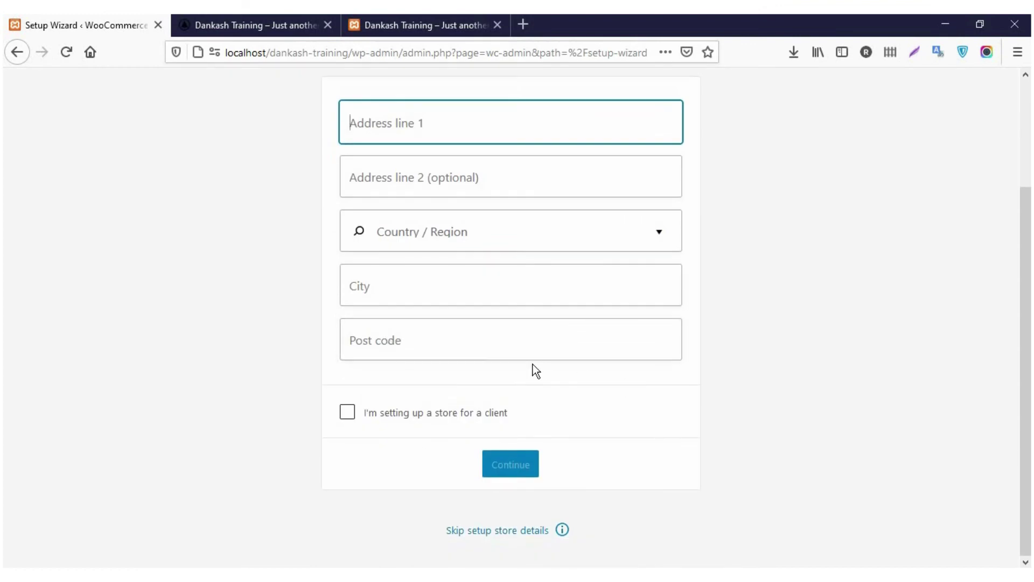
pyautogui.scroll(3, 532, 364)
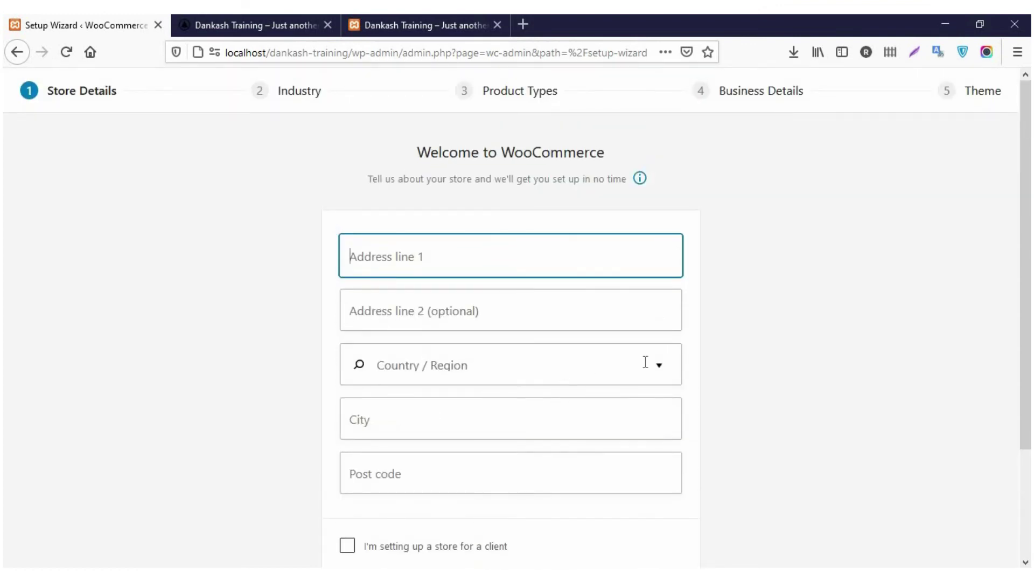
# Skip the WooCommerce store details setup, declining usage tracking, and dismiss the welcome introduction
pyautogui.scroll(-3, 645, 382)
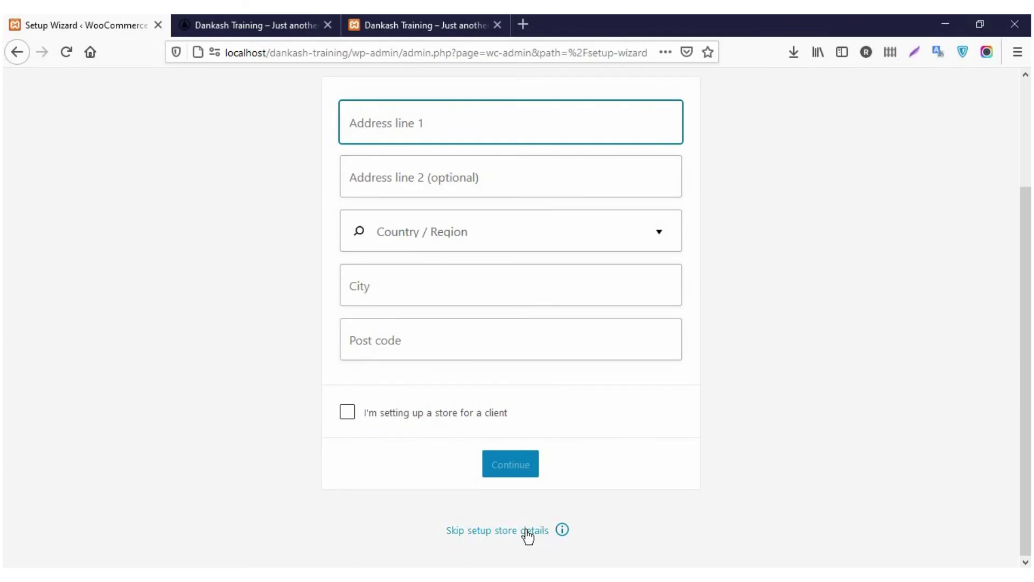
pyautogui.click(527, 530)
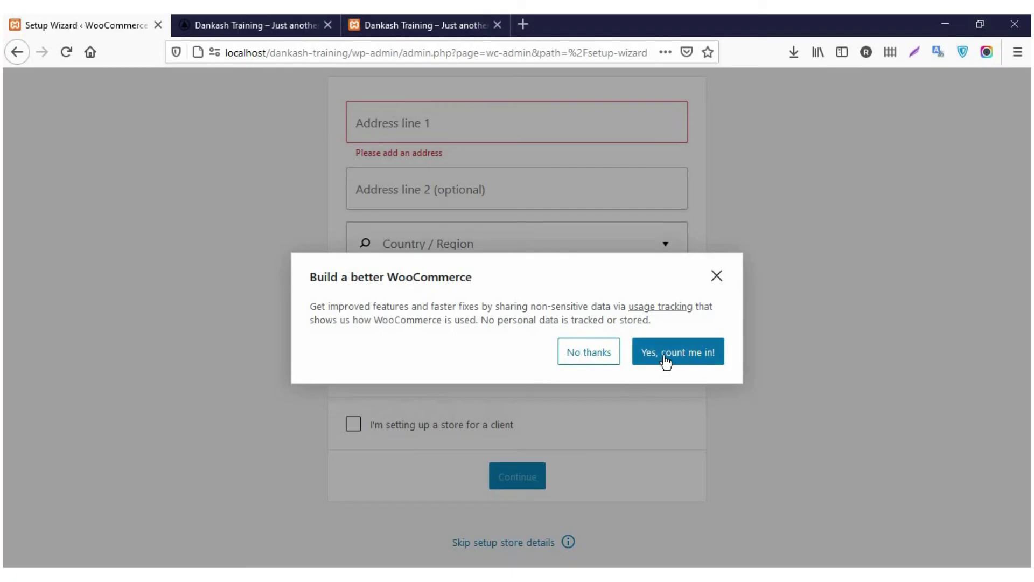
pyautogui.click(598, 357)
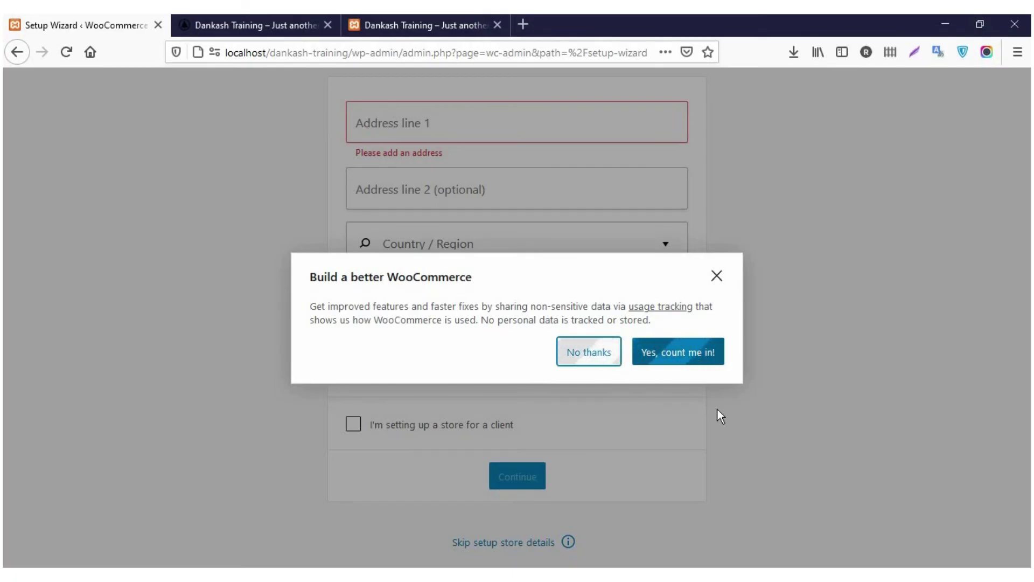
pyautogui.scroll(2, 428, 281)
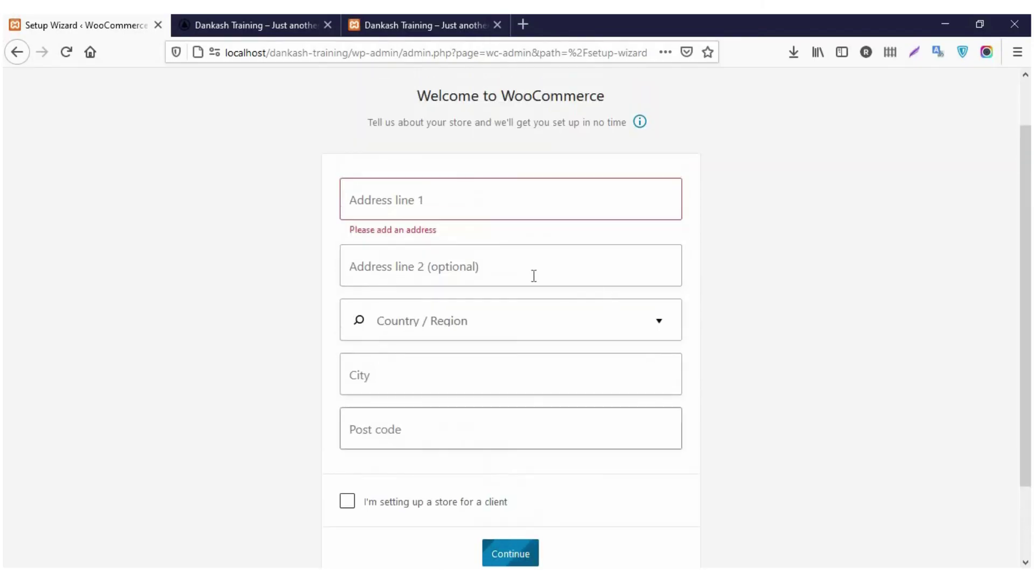
pyautogui.scroll(-2, 457, 411)
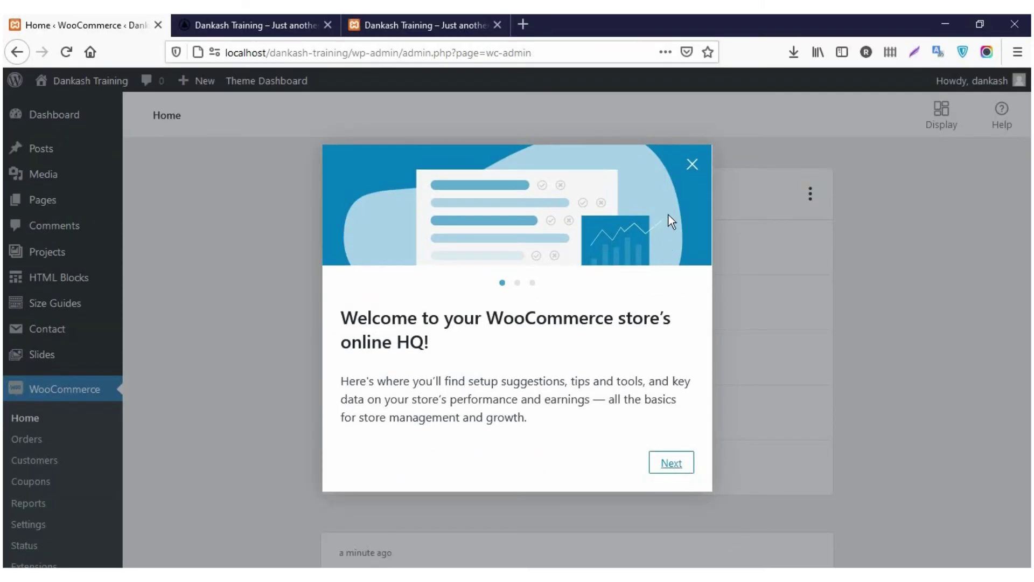
pyautogui.click(692, 164)
# Look over the WooCommerce home page's store setup tasks and the entries of the WordPress admin menu
pyautogui.scroll(-15, 467, 405)
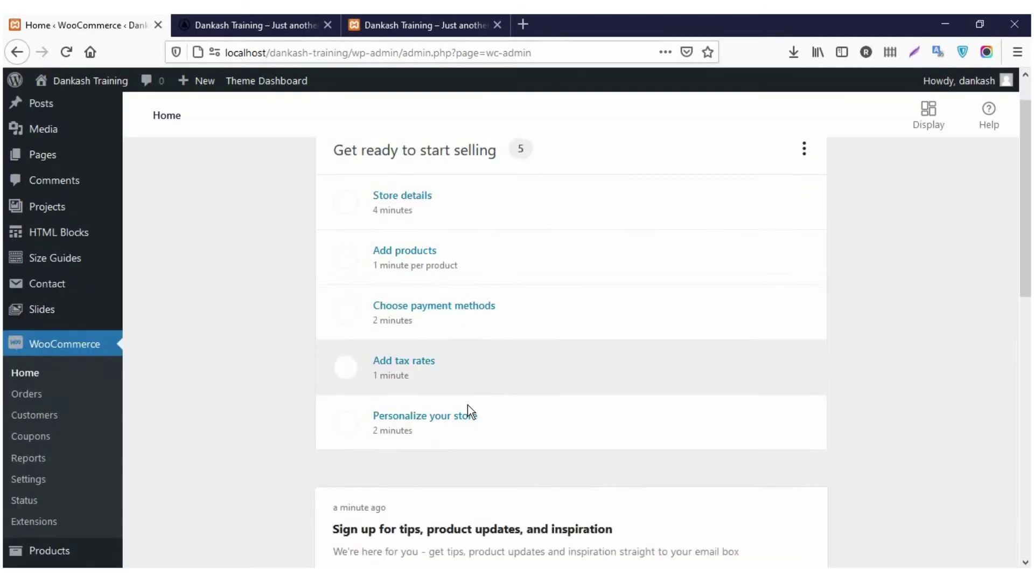
pyautogui.scroll(15, 467, 405)
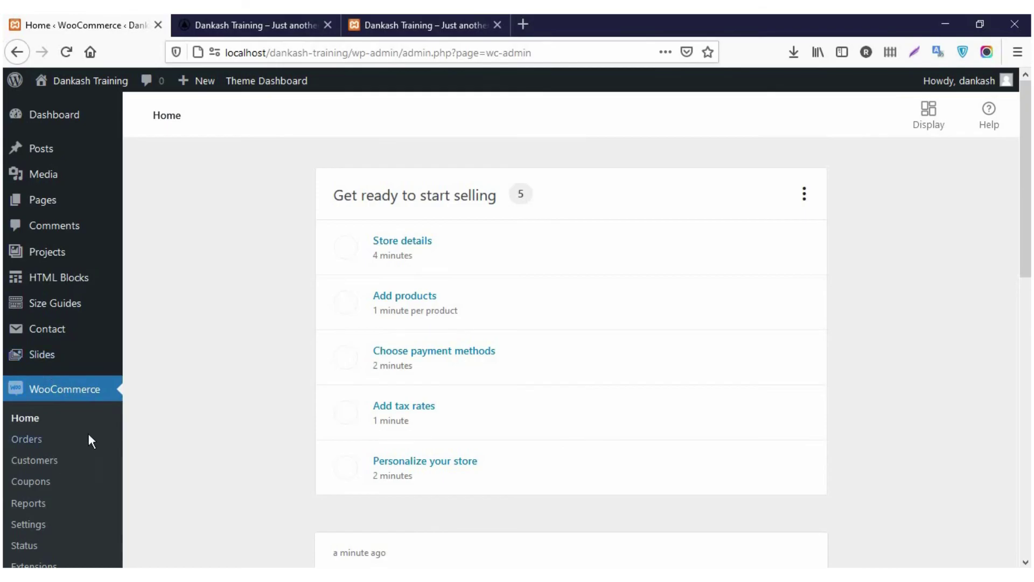
pyautogui.scroll(-5, 67, 399)
pyautogui.moveTo(73, 407)
pyautogui.scroll(4, 72, 407)
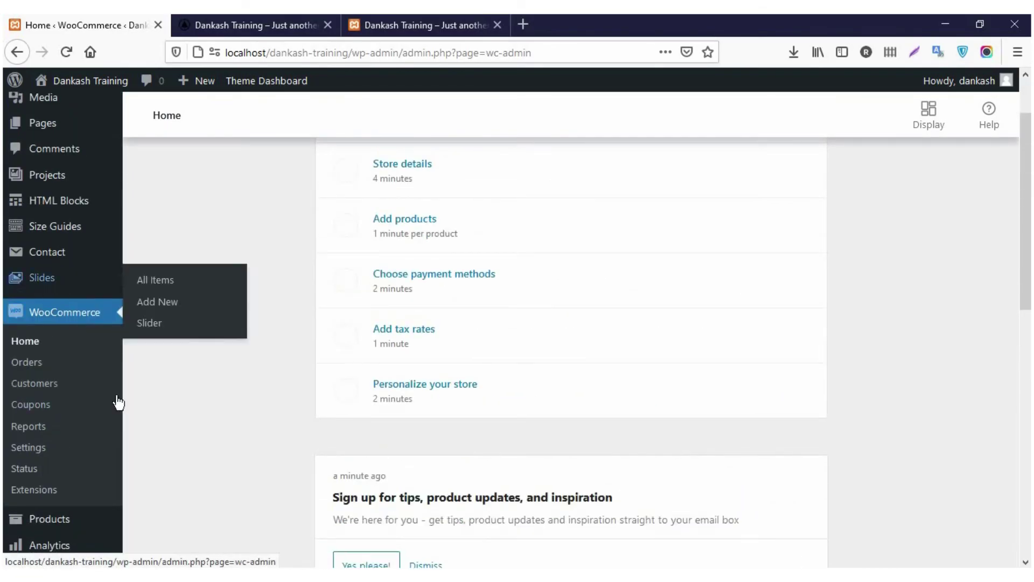
pyautogui.scroll(-9, 44, 274)
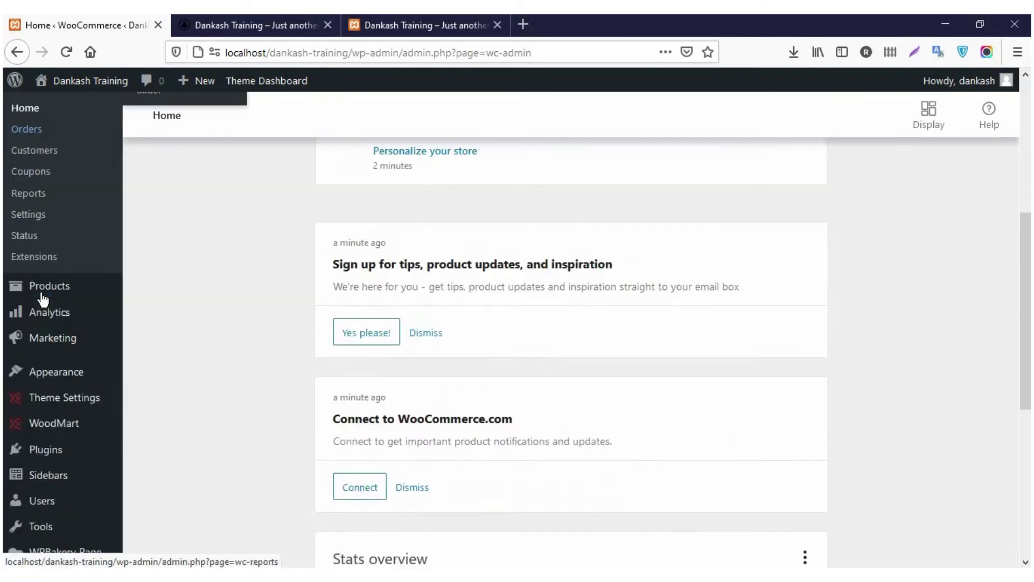
pyautogui.scroll(7, 41, 301)
pyautogui.scroll(-4, 28, 393)
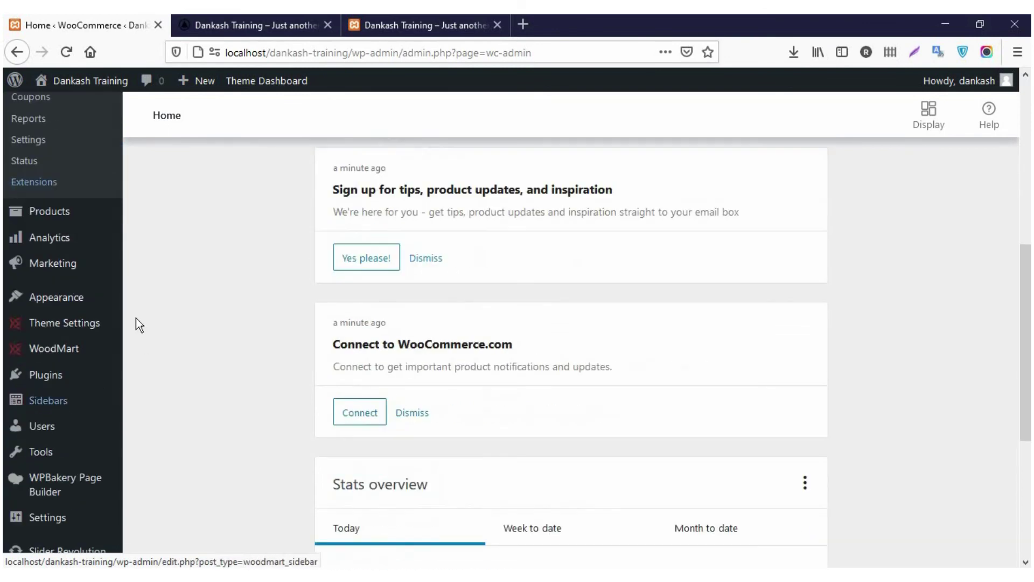
# Open WoodMart's base import page and import the base data with all pages and versions included
pyautogui.moveTo(63, 371)
pyautogui.moveTo(47, 350)
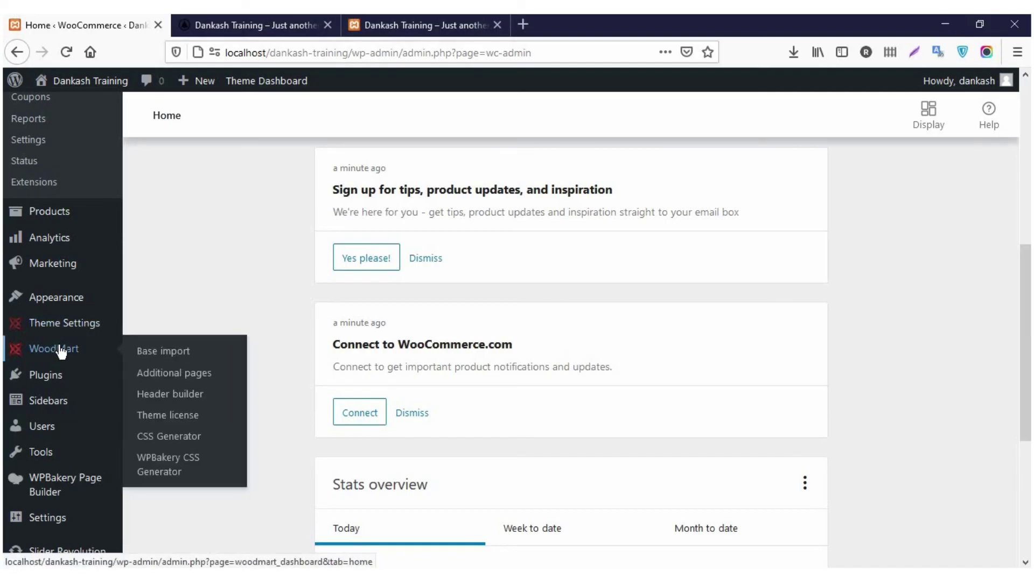
pyautogui.click(174, 356)
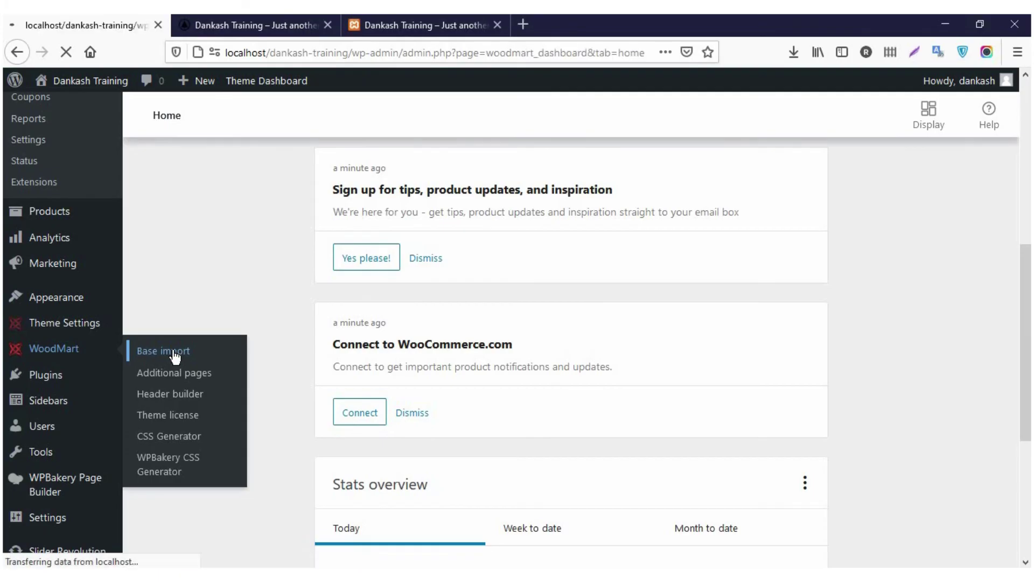
pyautogui.scroll(-1, 196, 477)
pyautogui.scroll(-3, 195, 477)
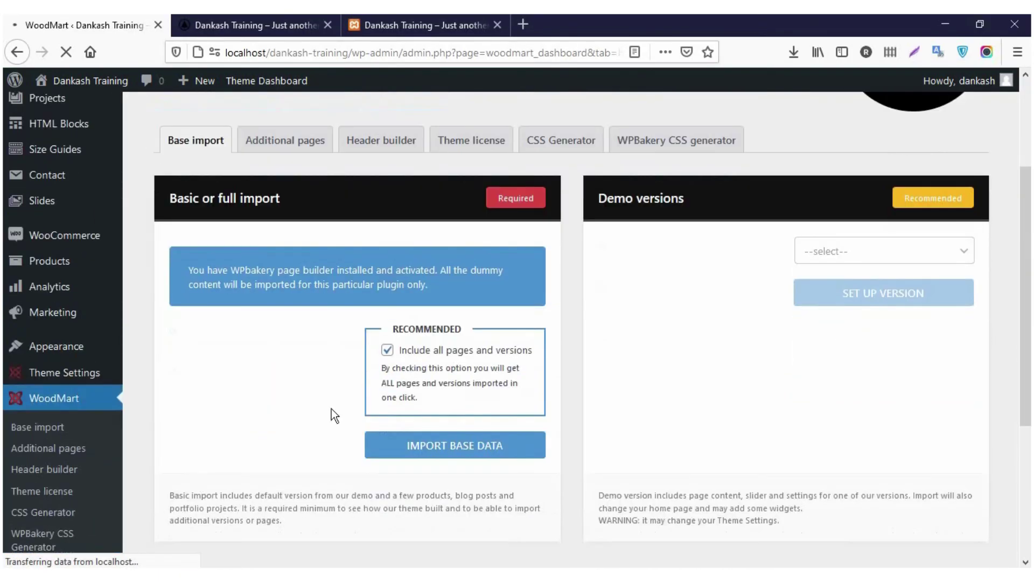
pyautogui.scroll(-5, 405, 305)
pyautogui.scroll(5, 405, 305)
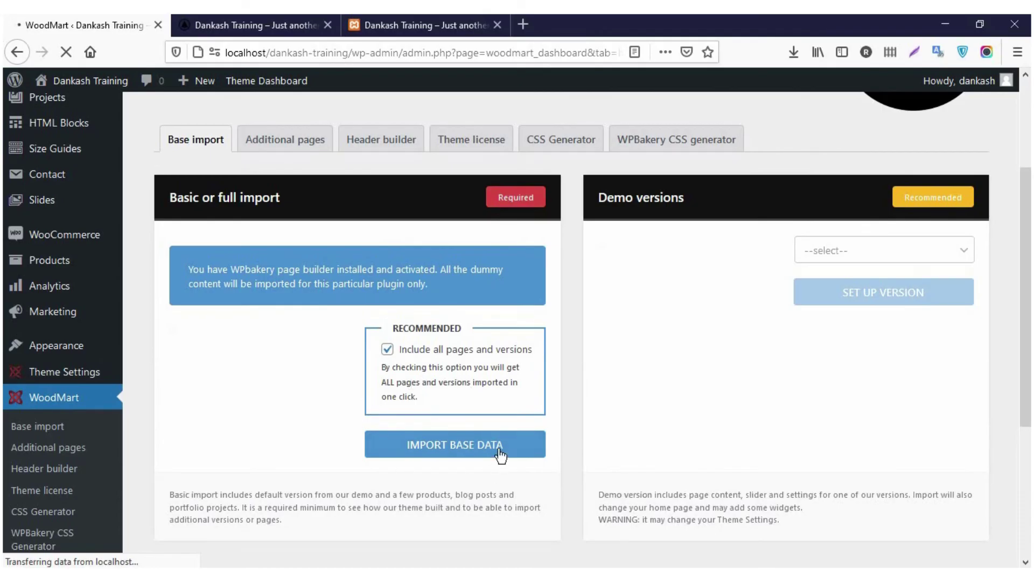
pyautogui.scroll(-2, 461, 457)
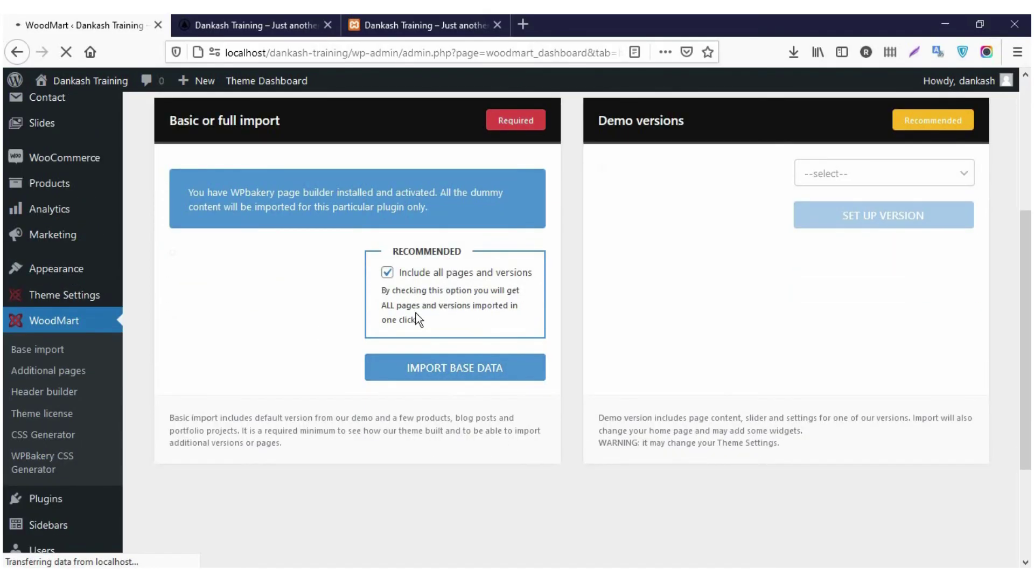
pyautogui.click(483, 376)
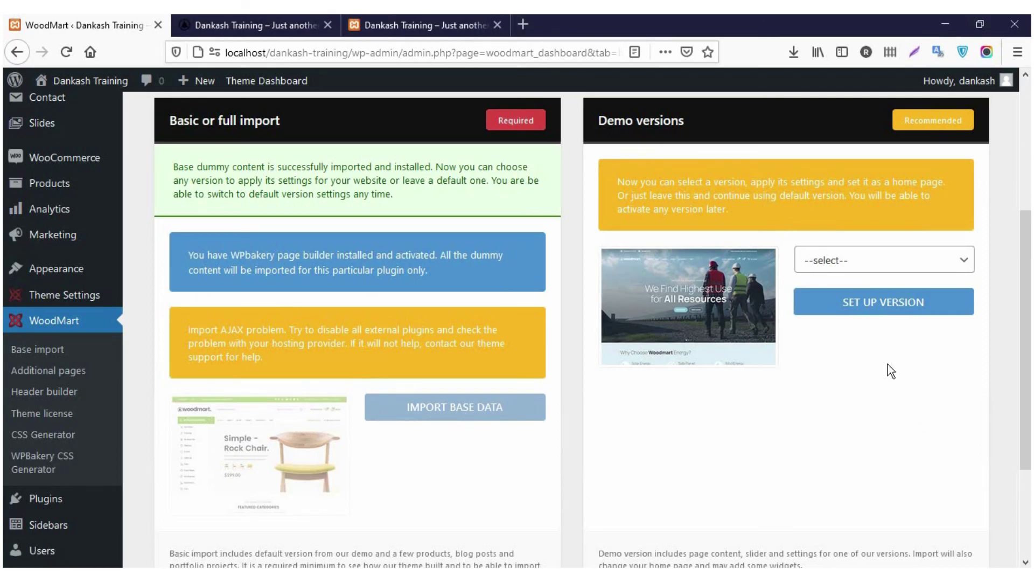
# Choose Bikes from WoodMart's demo versions and set it up as the site's version
pyautogui.click(854, 260)
pyautogui.scroll(-6, 840, 445)
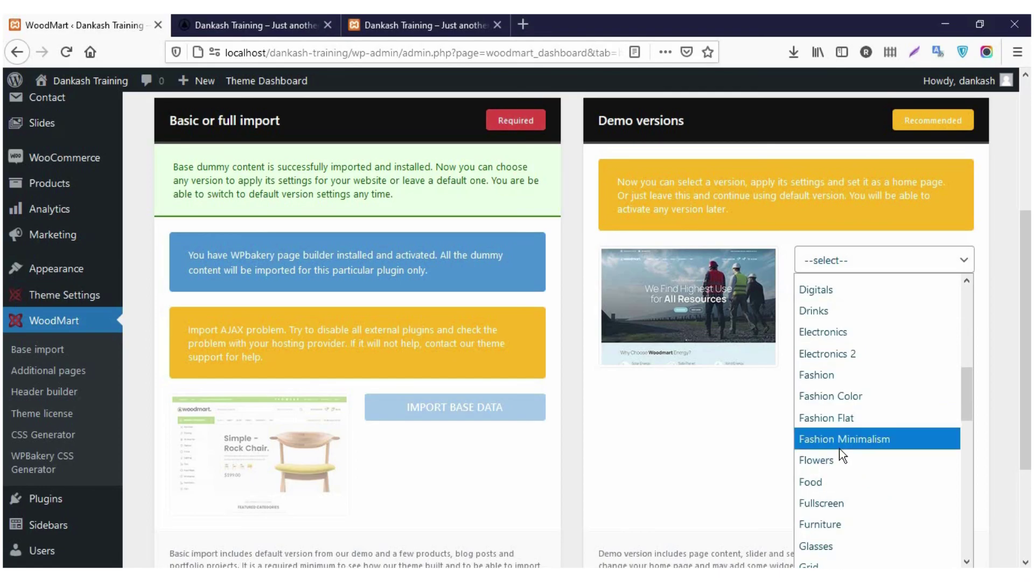
pyautogui.scroll(6, 844, 435)
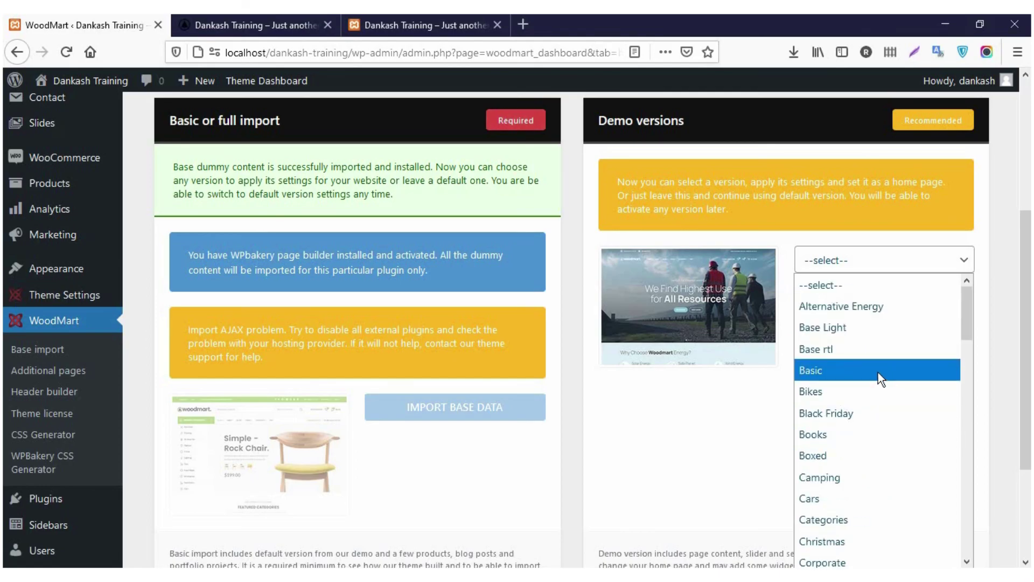
pyautogui.click(855, 389)
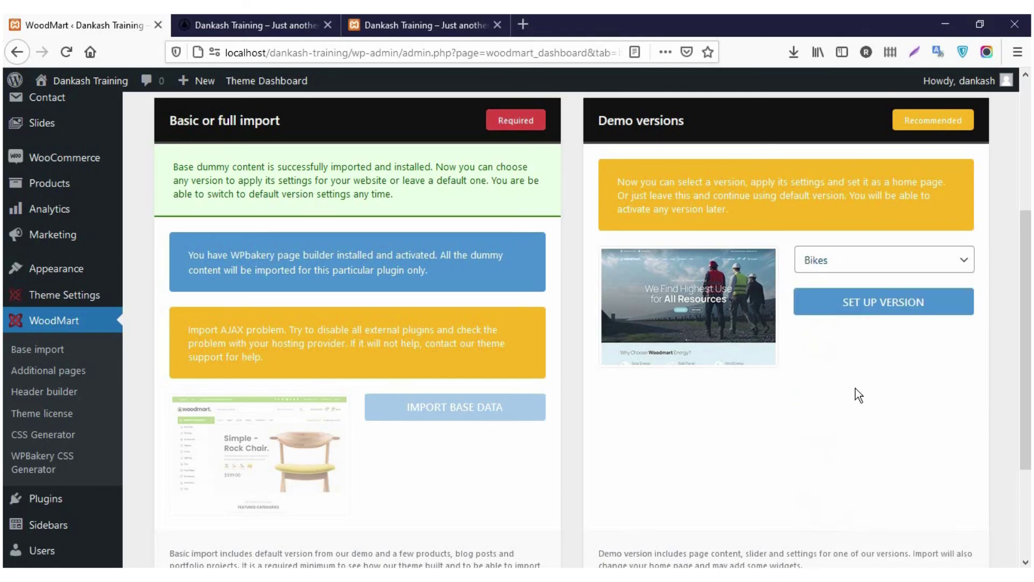
pyautogui.click(877, 300)
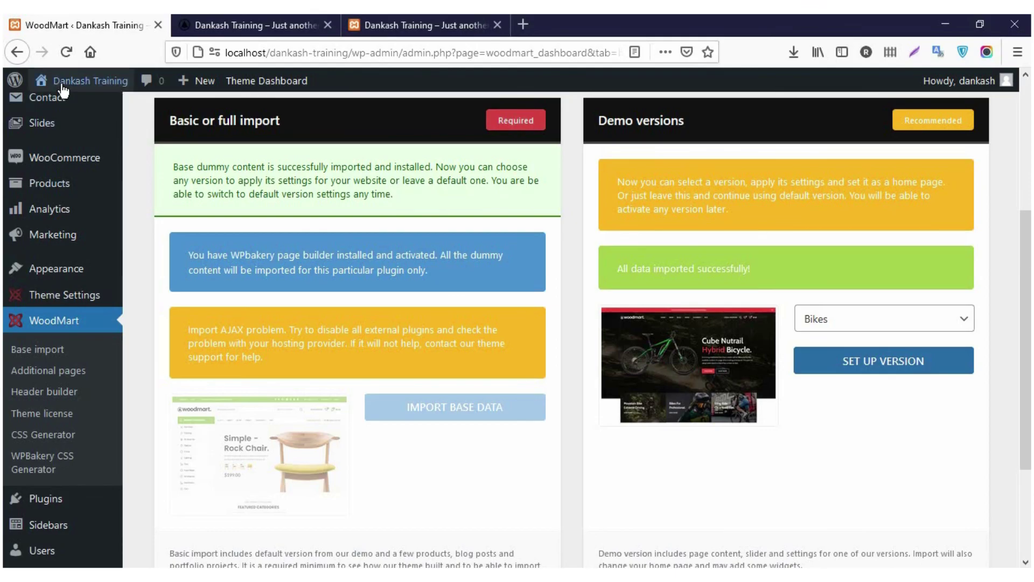
# Open the Dankash Training site's front page in a new browser tab and switch to it
pyautogui.moveTo(63, 111)
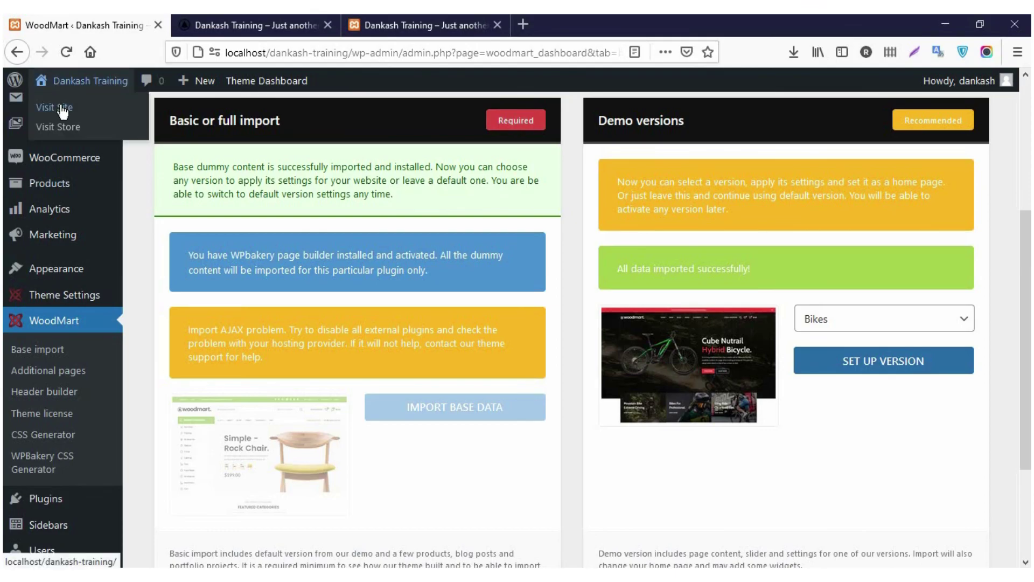
pyautogui.middleClick(63, 110)
pyautogui.click(225, 23)
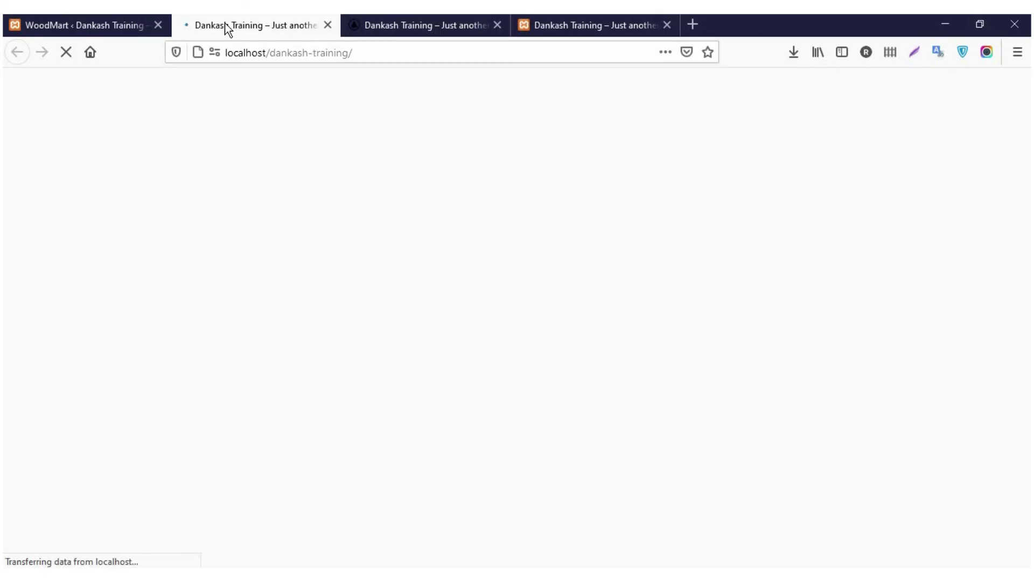
pyautogui.click(108, 24)
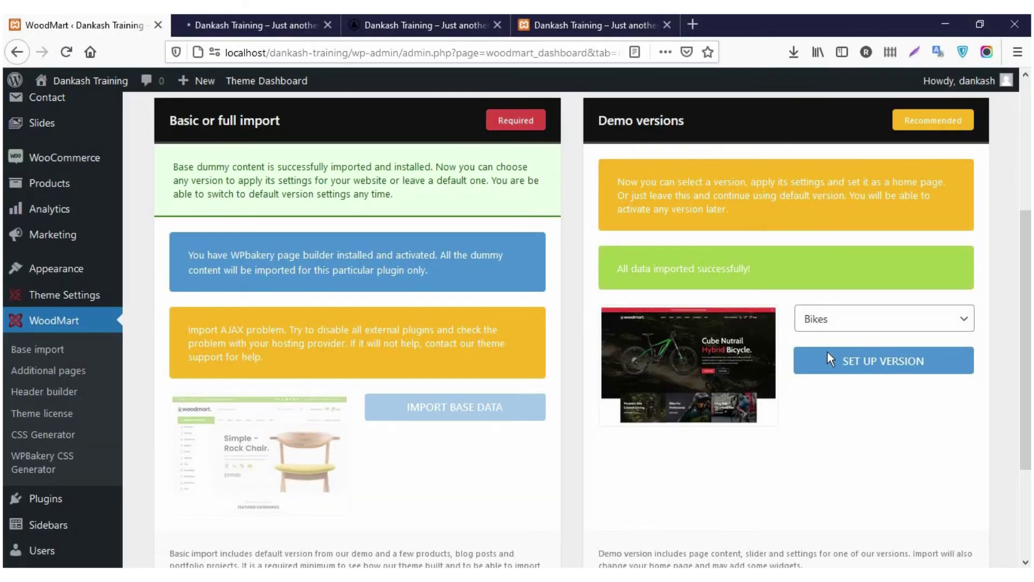
pyautogui.click(241, 24)
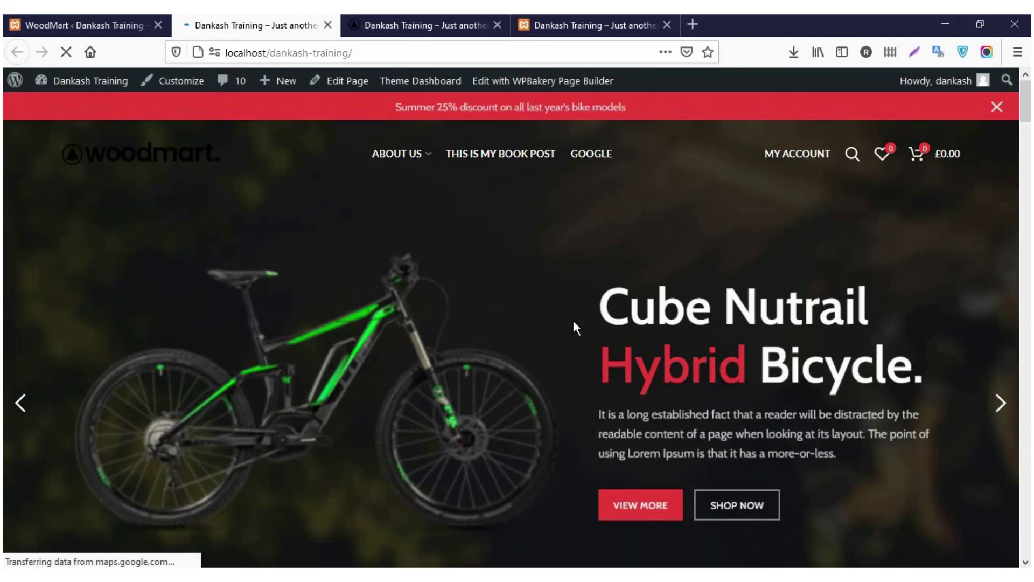
# Examine the imported Bikes home page, including its banner, product listings and feature sections
pyautogui.scroll(-5, 573, 323)
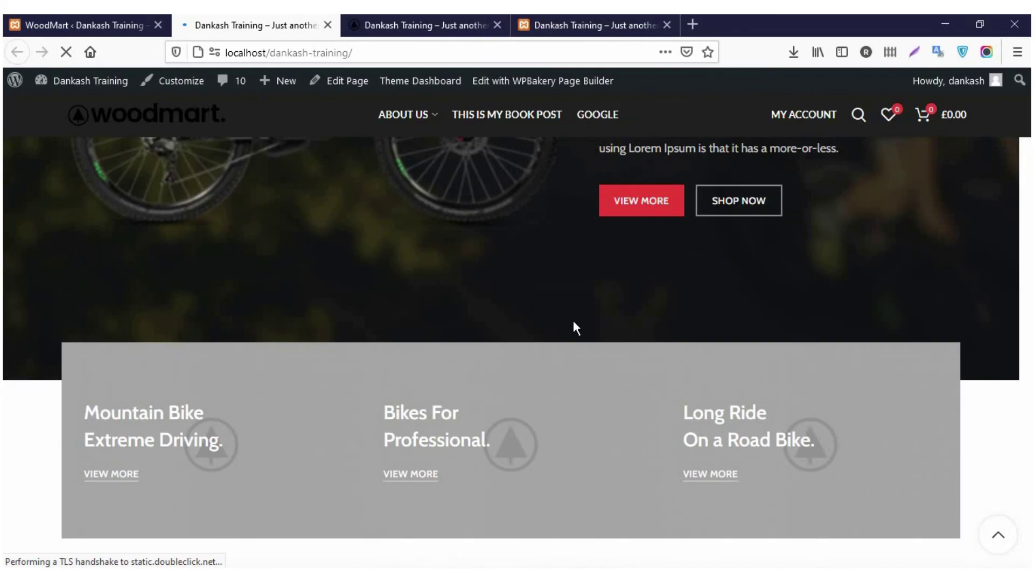
pyautogui.scroll(-2, 840, 344)
pyautogui.scroll(2, 1022, 420)
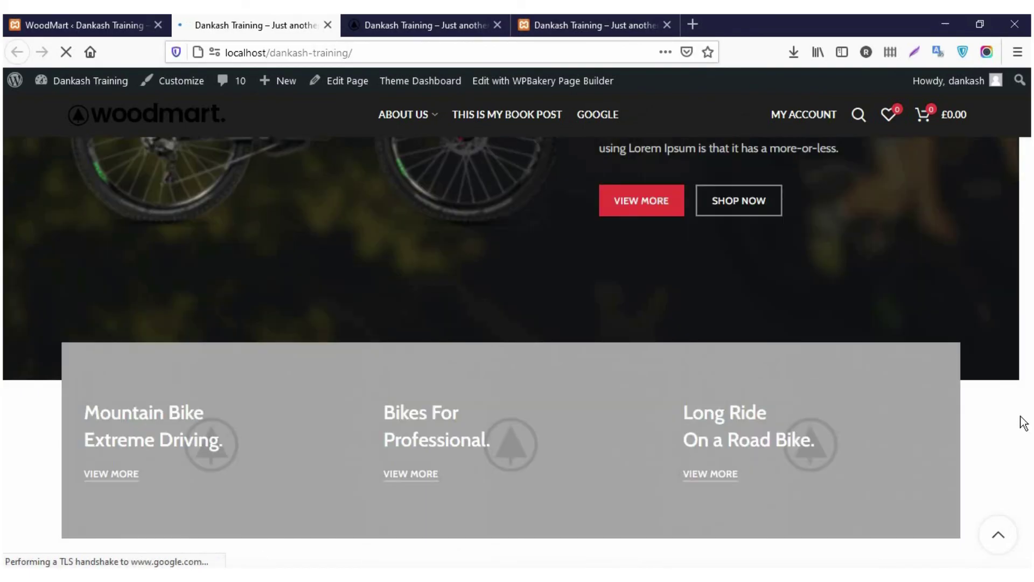
pyautogui.click(939, 385)
pyautogui.scroll(-10, 940, 388)
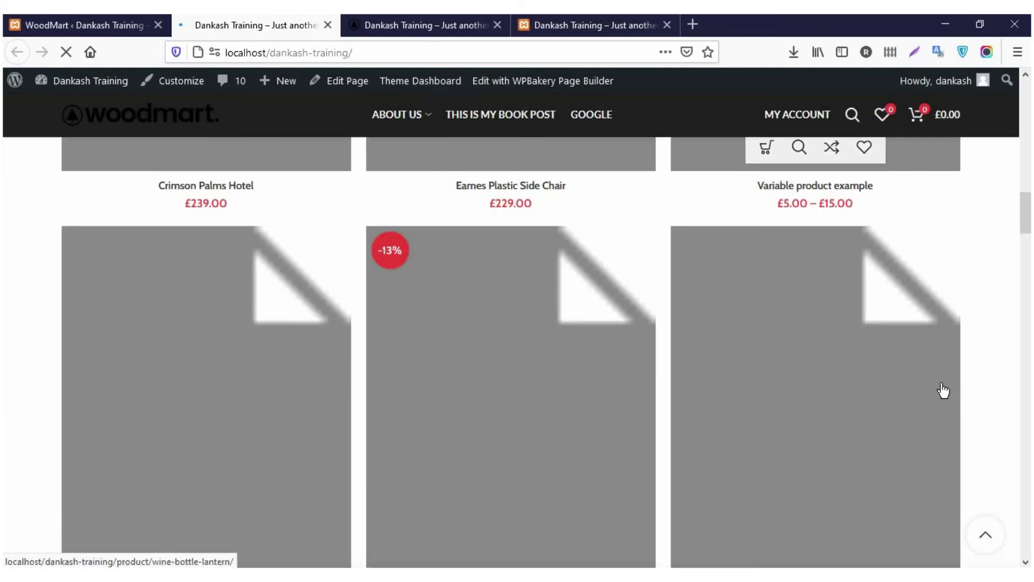
pyautogui.scroll(-5, 935, 391)
pyautogui.scroll(5, 916, 393)
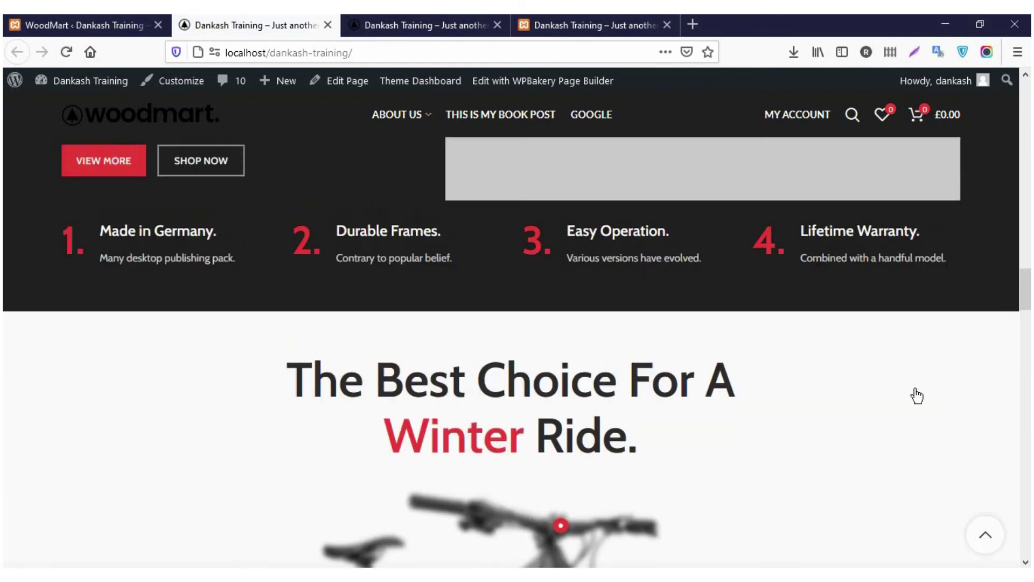
pyautogui.scroll(6, 565, 356)
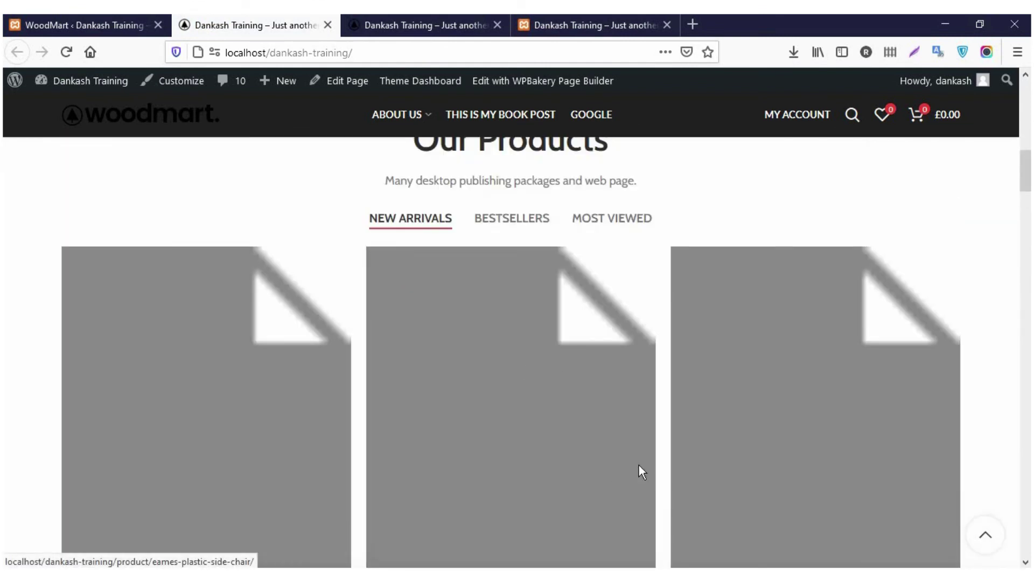
# Review the rest of the Bikes home page, from the product listings through the bike hotspots and store map to the footer
pyautogui.scroll(8, 639, 469)
pyautogui.scroll(-5, 639, 470)
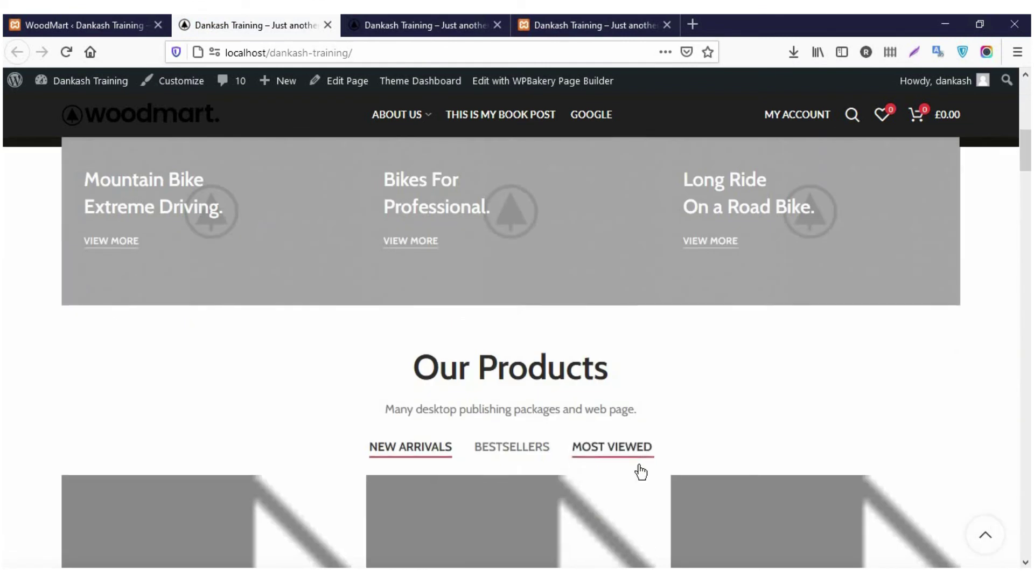
pyautogui.scroll(-8, 640, 472)
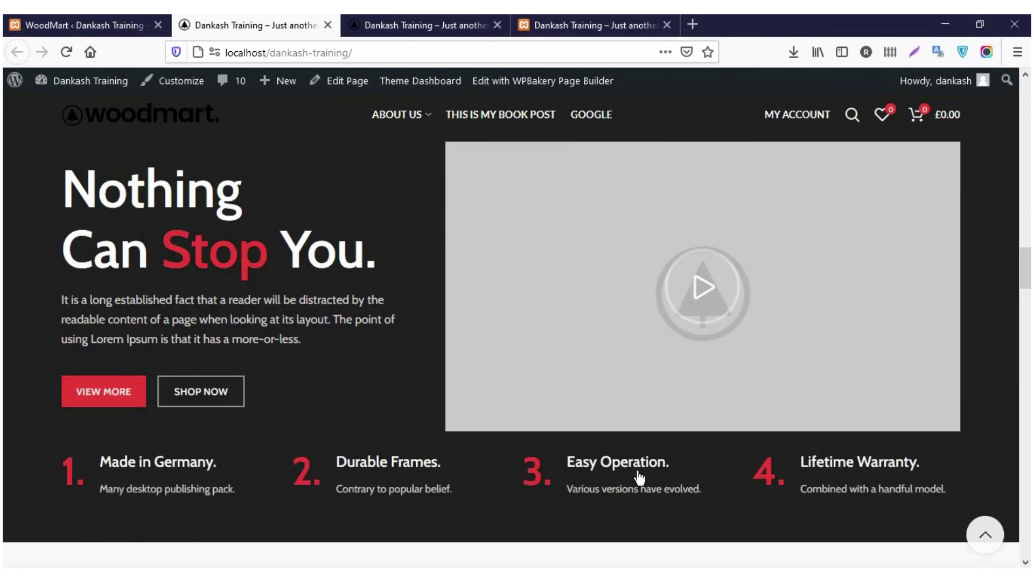
pyautogui.scroll(-8, 638, 476)
pyautogui.scroll(4, 636, 474)
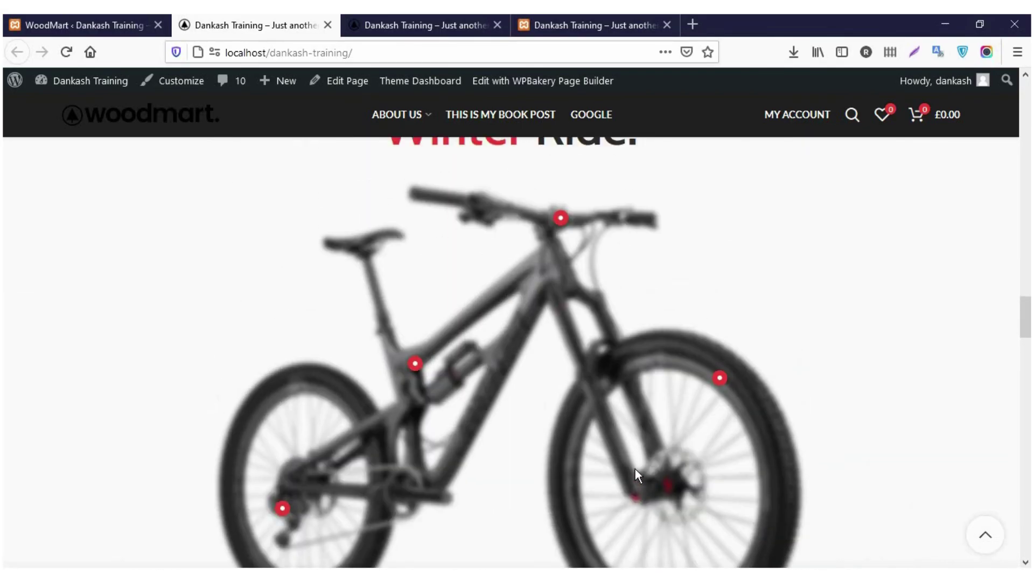
pyautogui.scroll(-5, 434, 377)
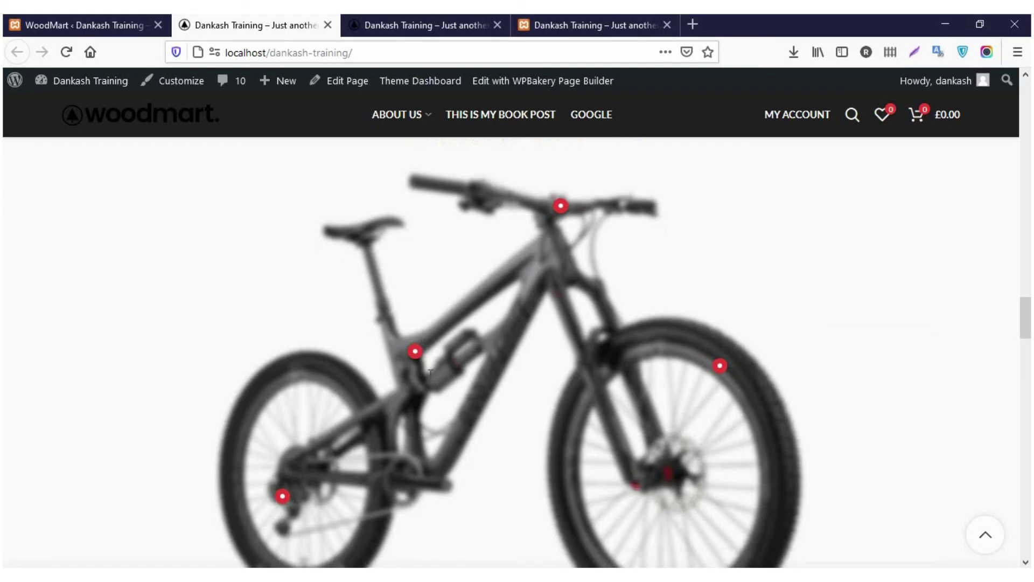
pyautogui.scroll(-12, 538, 415)
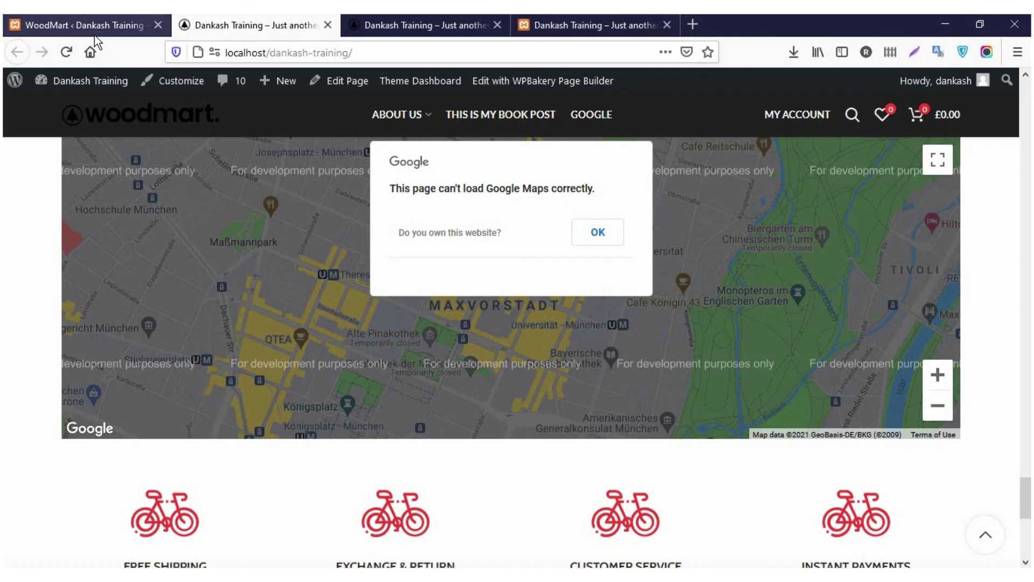
pyautogui.scroll(-7, 335, 334)
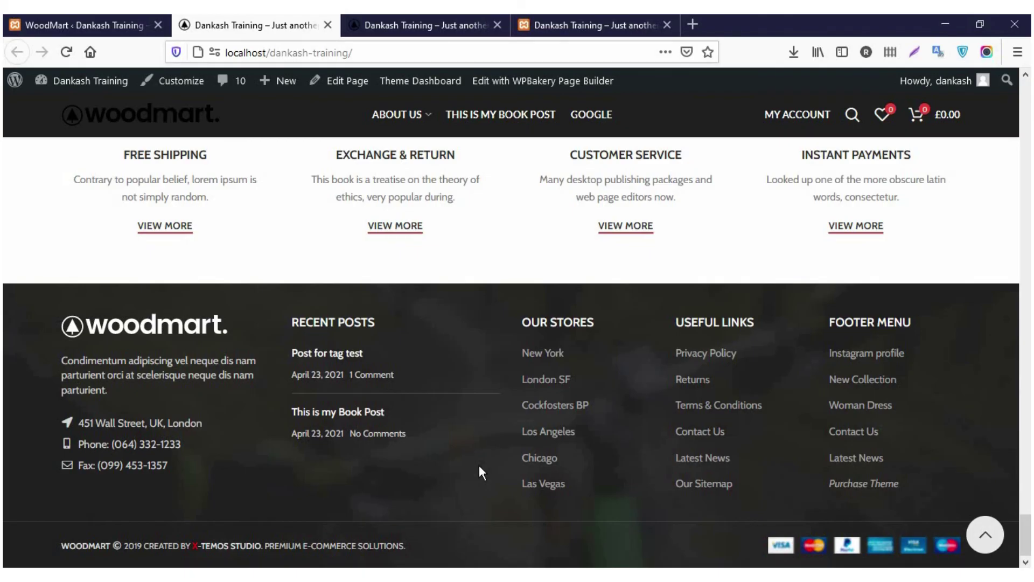
# Return to the WoodMart dashboard and review the base import and demo version sections
pyautogui.click(89, 24)
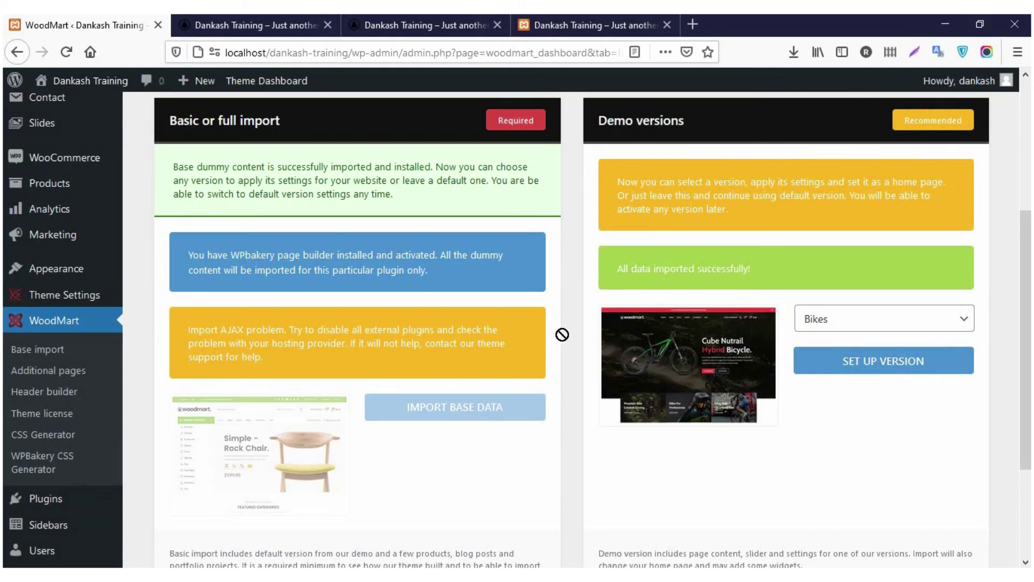
pyautogui.scroll(5, 560, 334)
pyautogui.scroll(-7, 566, 341)
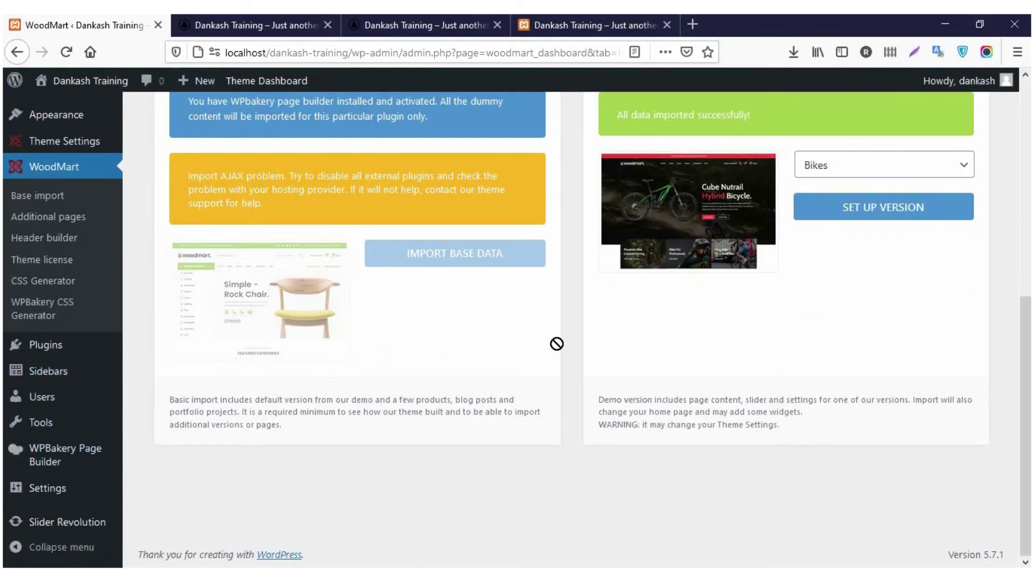
pyautogui.scroll(7, 558, 344)
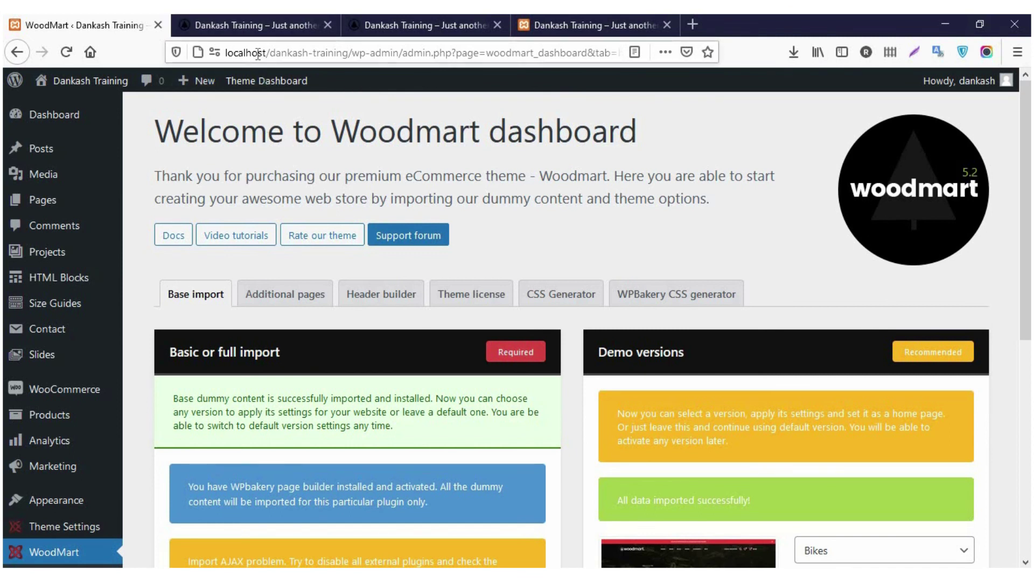
# Switch back to the site's front page and inspect the header navigation, including the About Us submenu
pyautogui.click(253, 22)
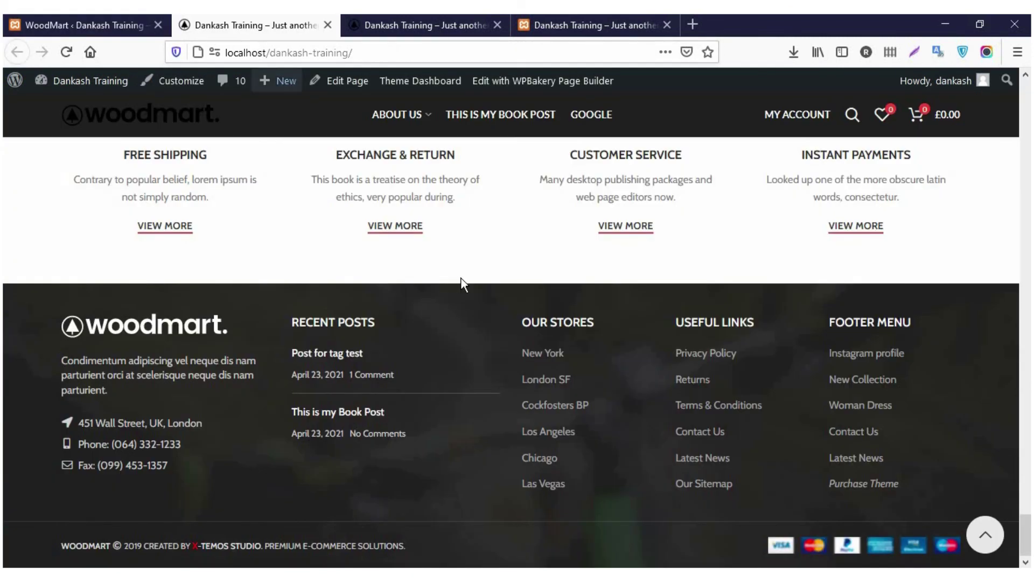
pyautogui.scroll(5, 517, 323)
pyautogui.scroll(10, 989, 144)
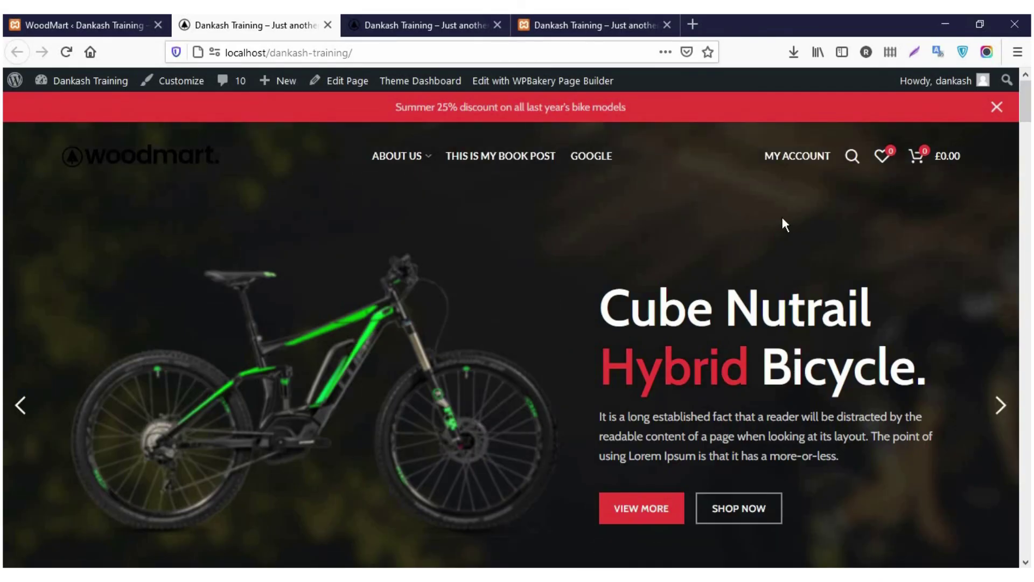
pyautogui.moveTo(398, 161)
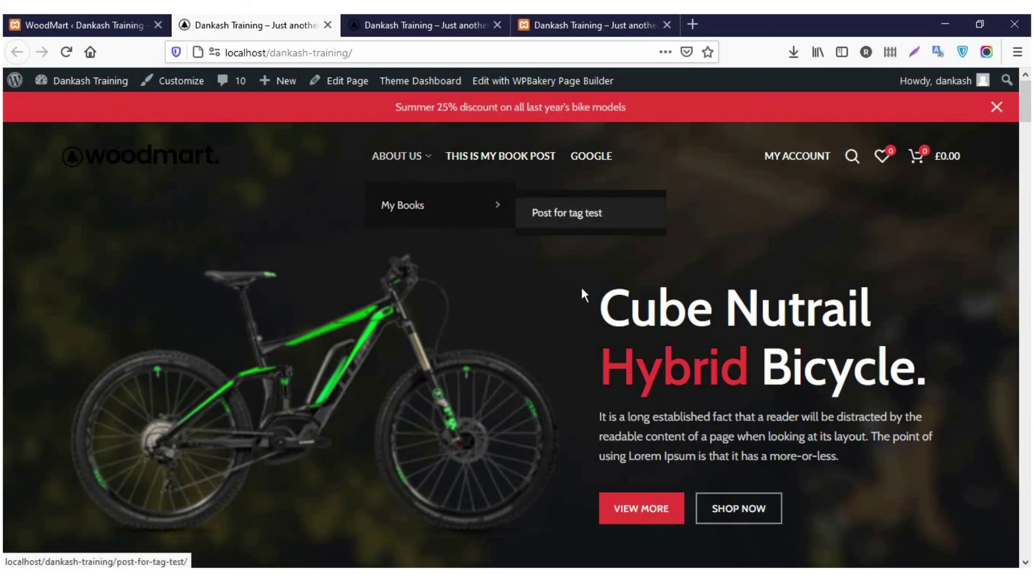